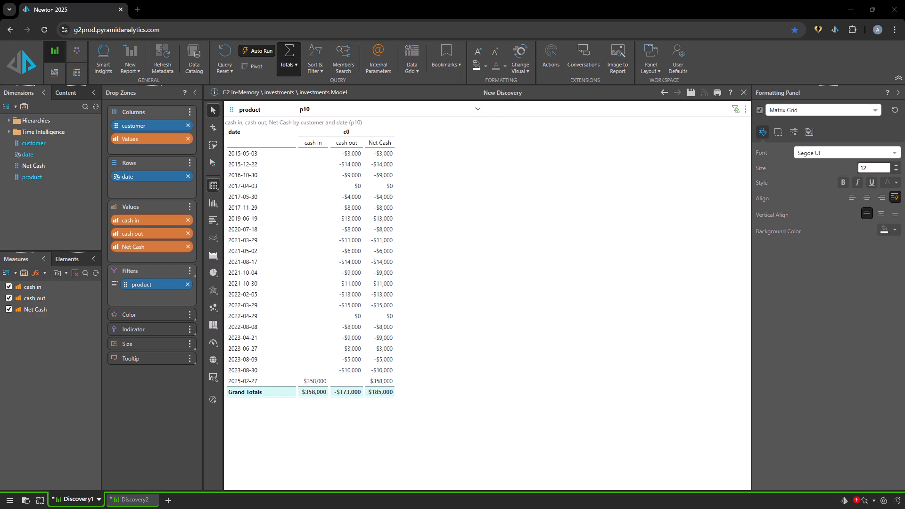
- Examine the elements of the customer and product dimensions, enlarging the product list, and return to the measures list
{"action": "right_click", "coordinate": [60, 144]}
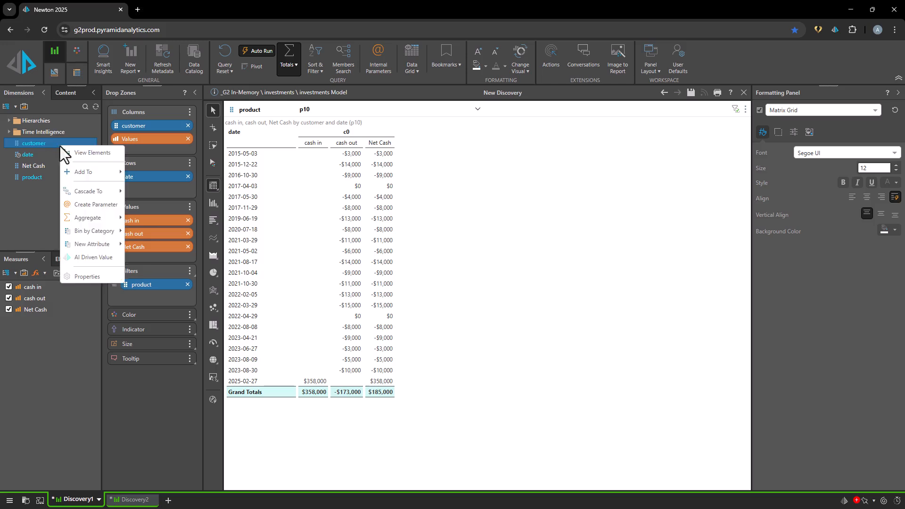
{"action": "left_click", "coordinate": [77, 153]}
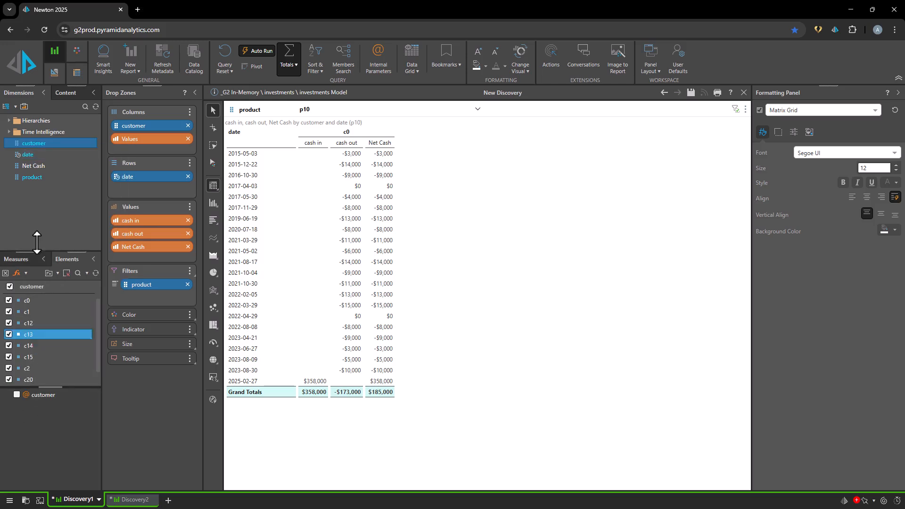
{"action": "right_click", "coordinate": [34, 177]}
{"action": "left_click", "coordinate": [61, 184]}
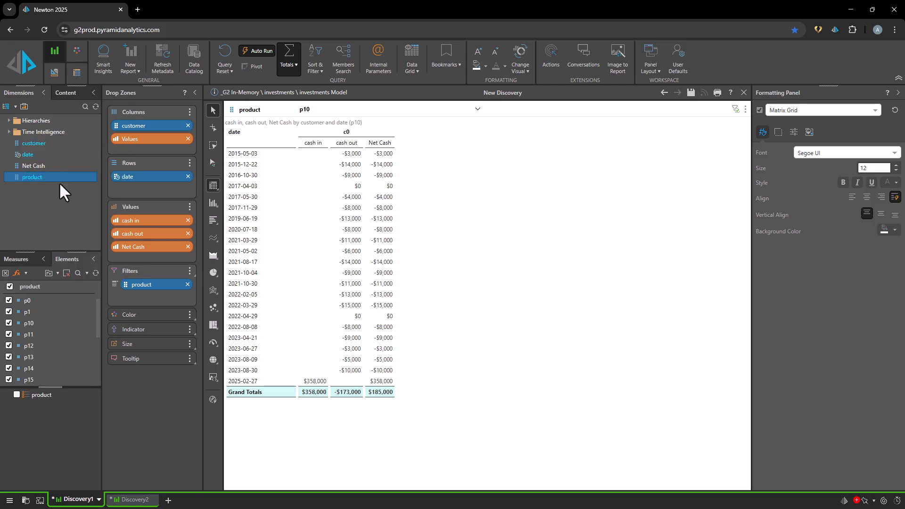
{"action": "scroll", "coordinate": [97, 339], "scroll_direction": "down", "scroll_amount": 4}
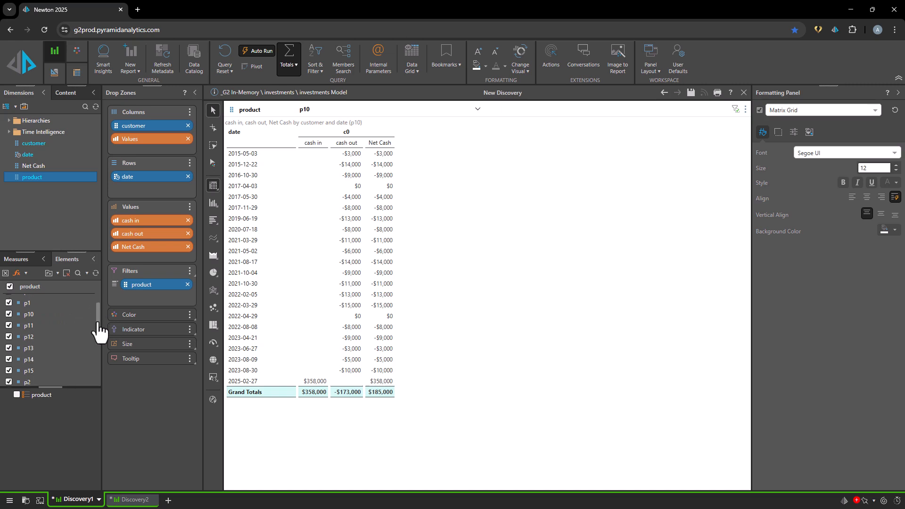
{"action": "scroll", "coordinate": [95, 337], "scroll_direction": "up", "scroll_amount": 4}
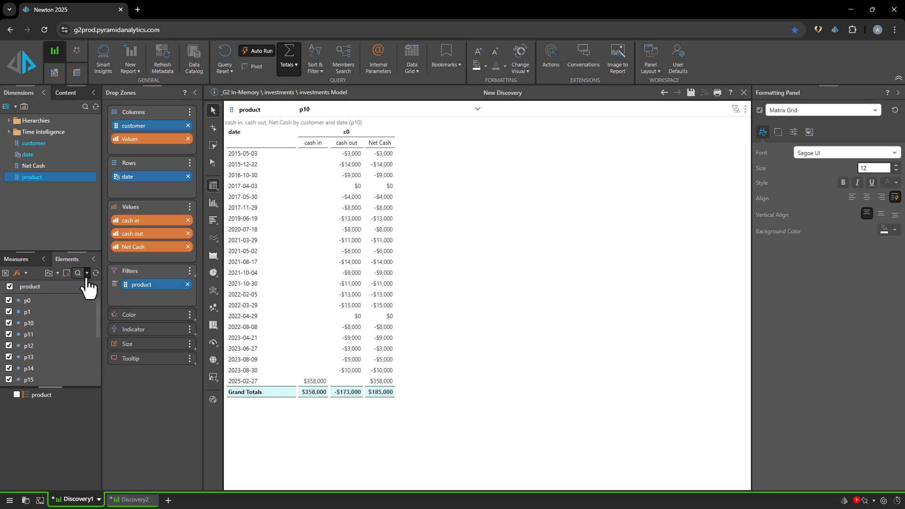
{"action": "left_click", "coordinate": [49, 274]}
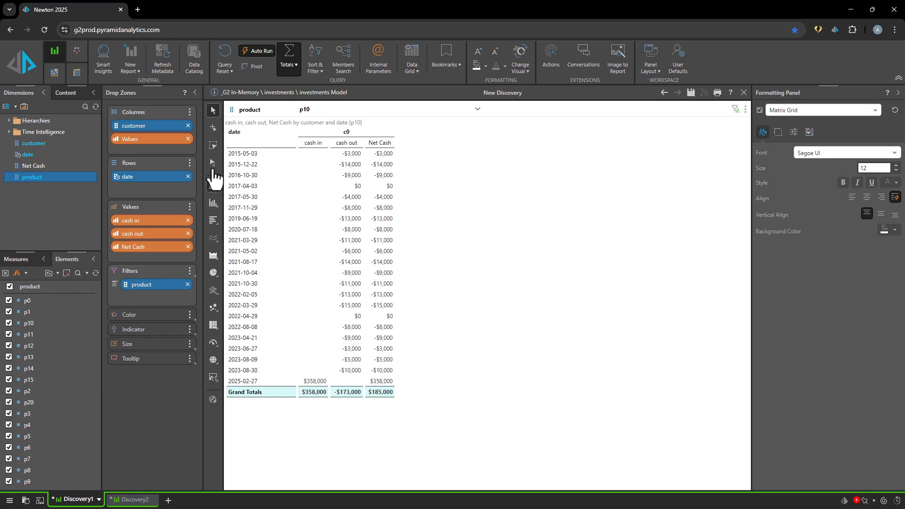
{"action": "left_click", "coordinate": [24, 260]}
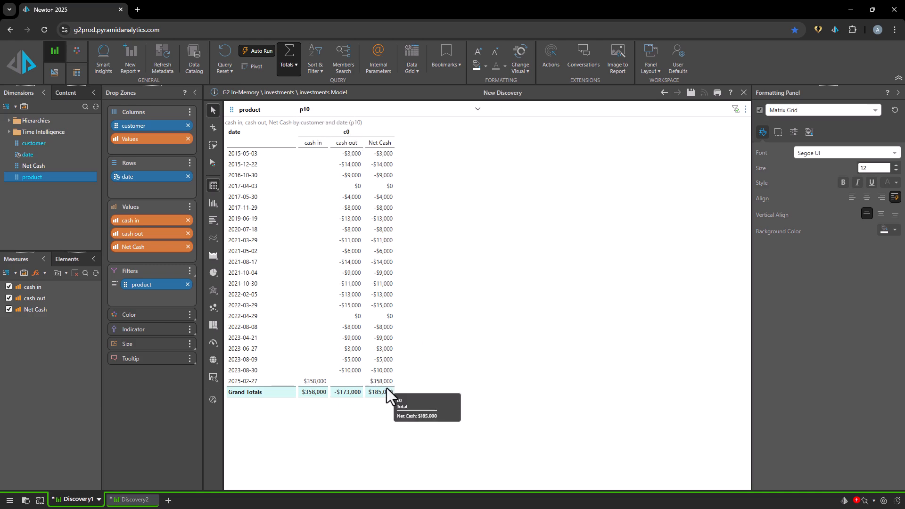
- Switch the product filter of the cash flow grid to p4, p9, p5 and finally p7
{"action": "left_click", "coordinate": [324, 113]}
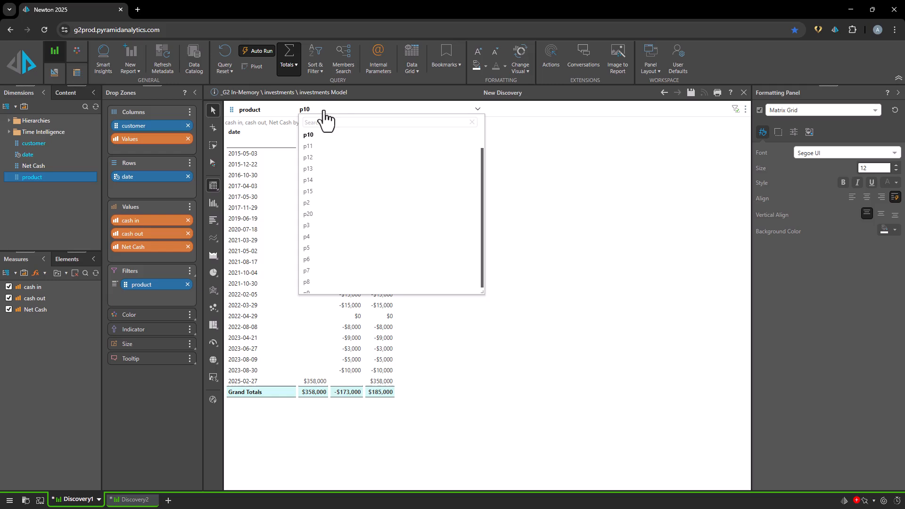
{"action": "left_click", "coordinate": [318, 238]}
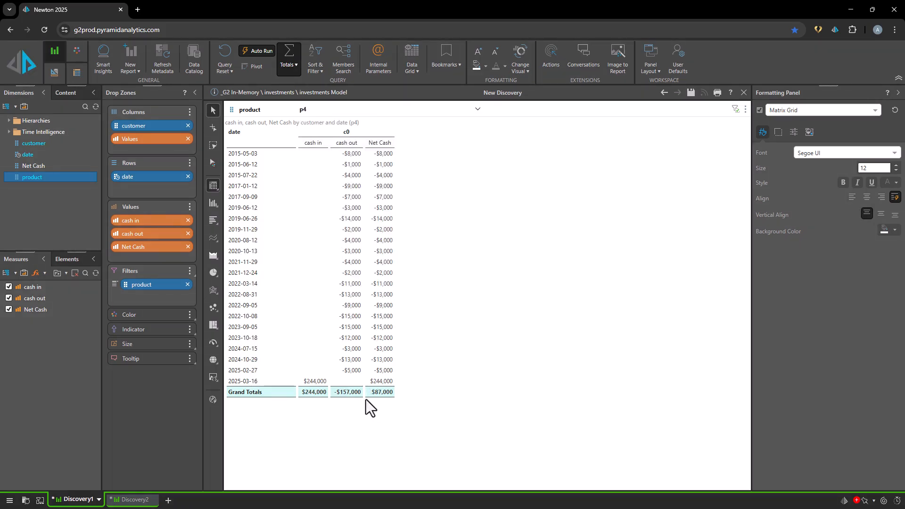
{"action": "left_click", "coordinate": [338, 113]}
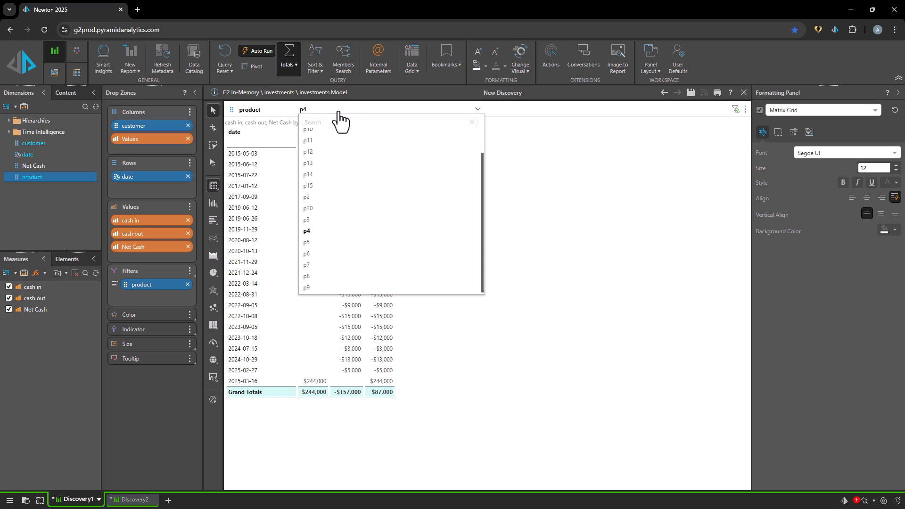
{"action": "left_click", "coordinate": [335, 286]}
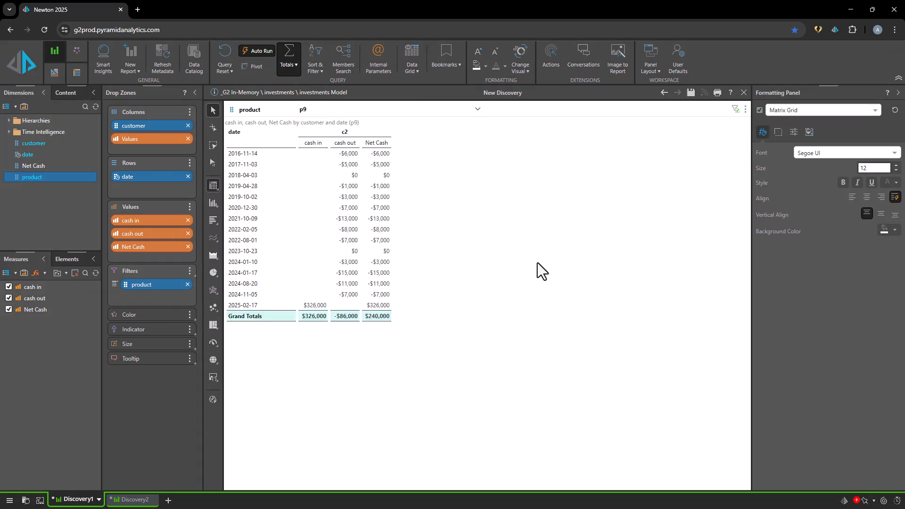
{"action": "left_click", "coordinate": [363, 116]}
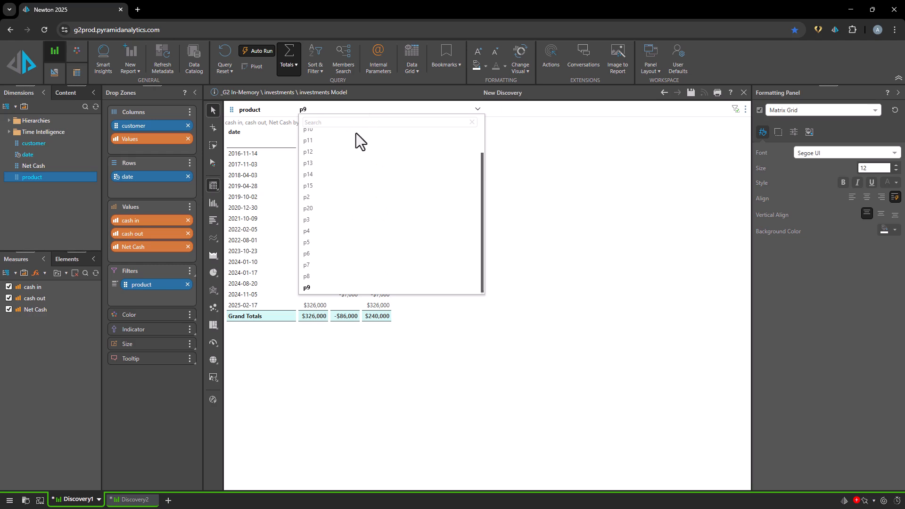
{"action": "left_click", "coordinate": [340, 242]}
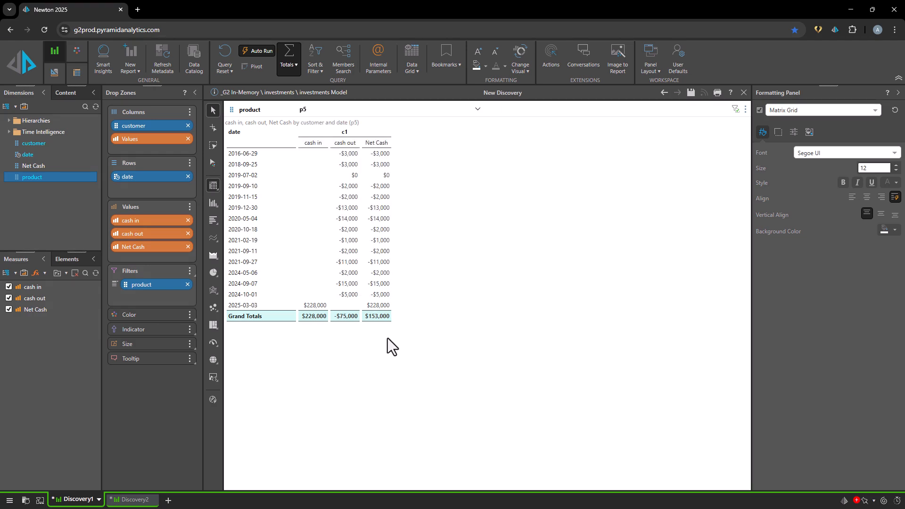
{"action": "left_click", "coordinate": [357, 115]}
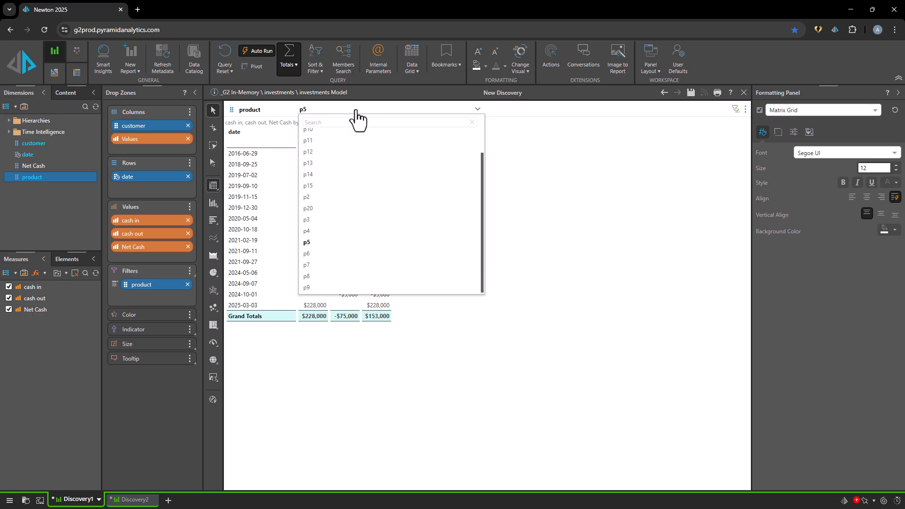
{"action": "left_click", "coordinate": [339, 265]}
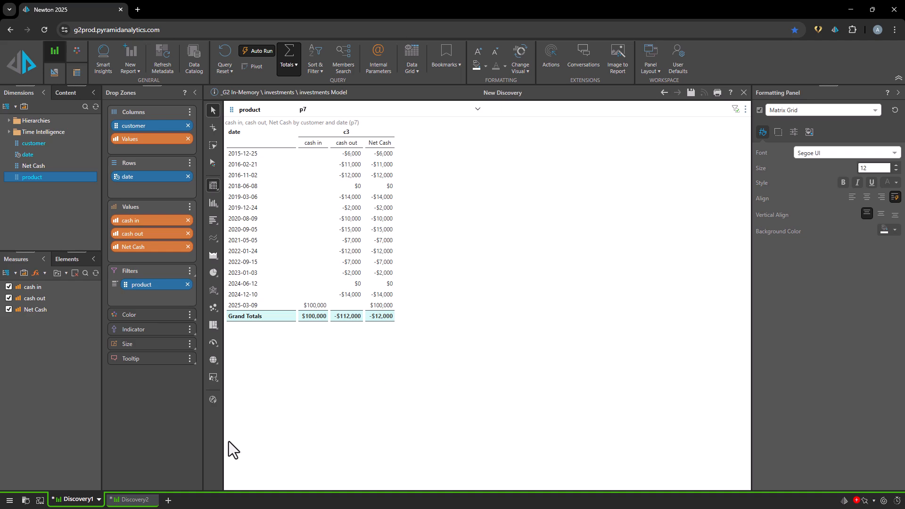
- In Discovery2, add the Net Cash measure, move product beneath customer on the columns and place date on the rows
{"action": "left_click", "coordinate": [125, 504]}
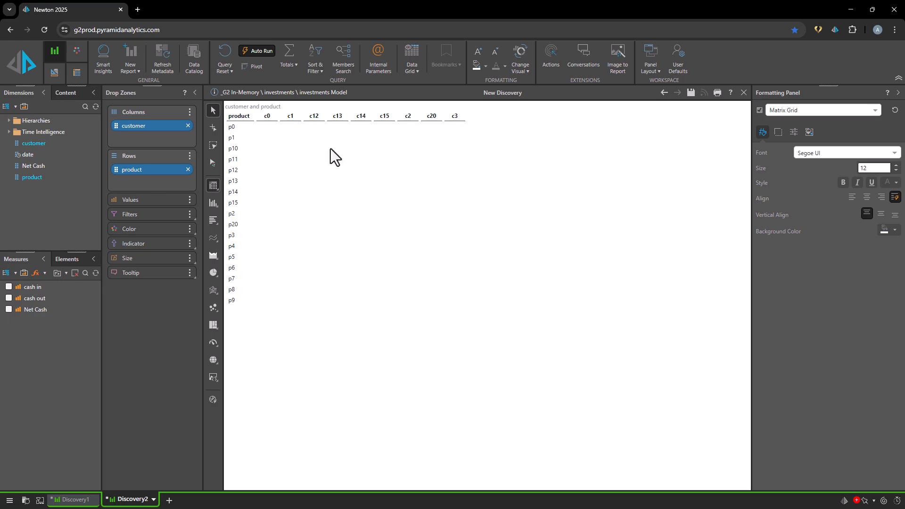
{"action": "left_click", "coordinate": [8, 309]}
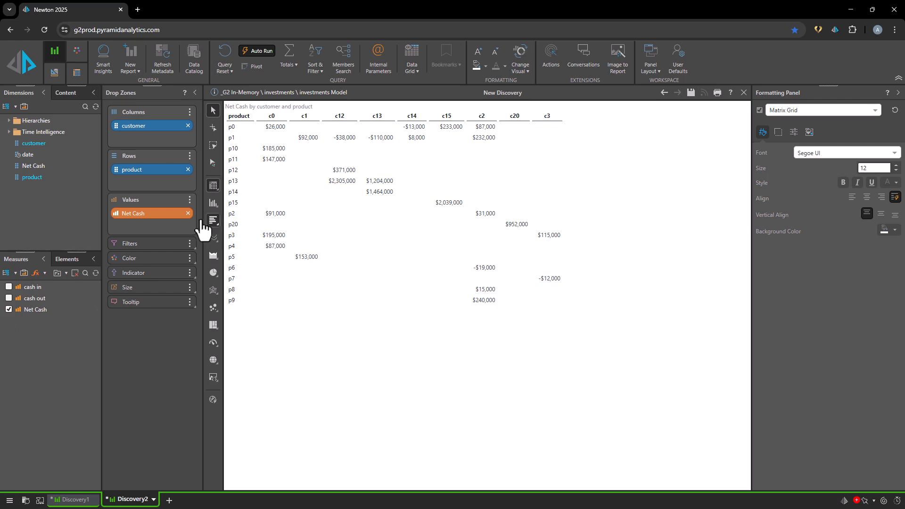
{"action": "left_click_drag", "start_coordinate": [132, 169], "coordinate": [132, 139]}
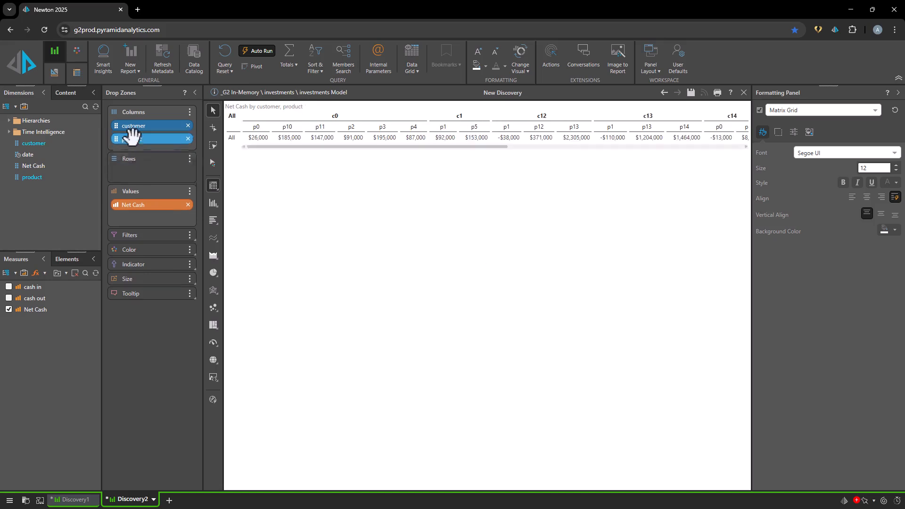
{"action": "left_click_drag", "start_coordinate": [34, 158], "coordinate": [138, 167]}
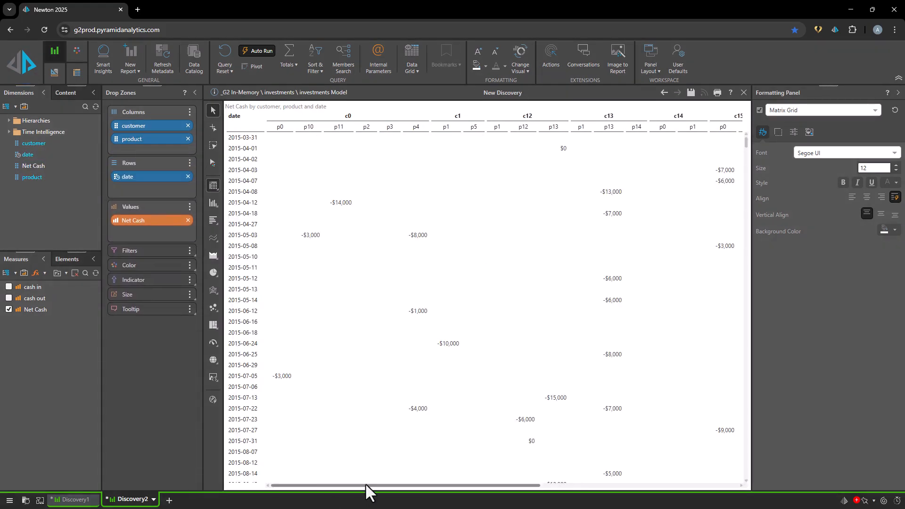
- Examine the Net Cash grid across all customers and products and down through its dates
{"action": "left_click_drag", "start_coordinate": [366, 486], "coordinate": [653, 502]}
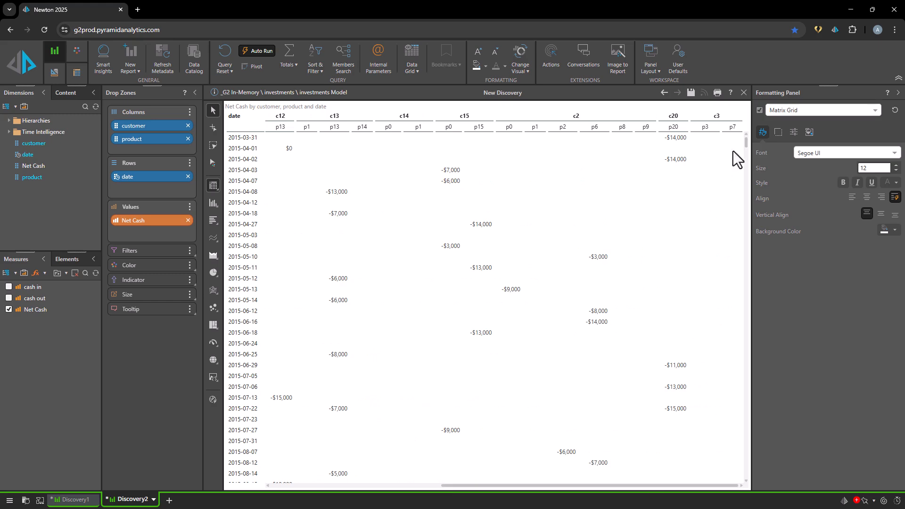
{"action": "left_click_drag", "start_coordinate": [746, 141], "coordinate": [734, 462]}
{"action": "scroll", "coordinate": [733, 462], "scroll_direction": "down", "scroll_amount": 3}
{"action": "left_click_drag", "start_coordinate": [748, 351], "coordinate": [516, 482]}
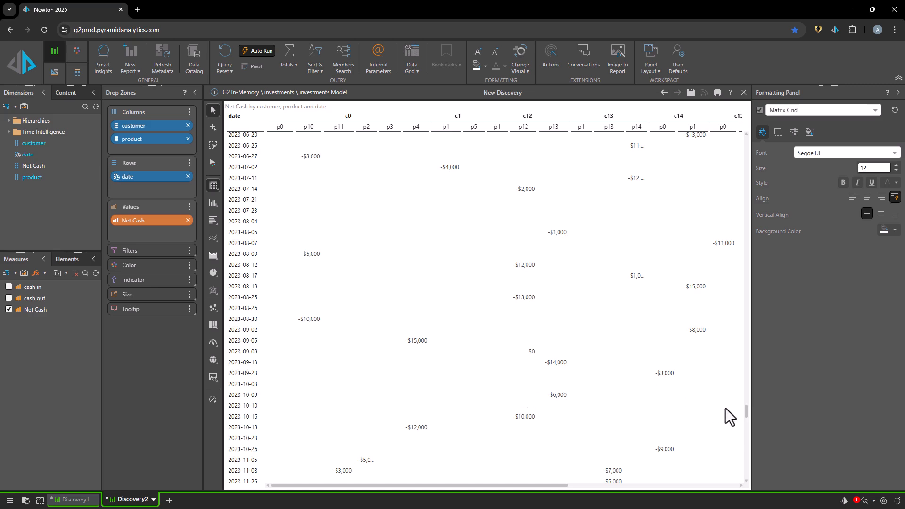
{"action": "scroll", "coordinate": [746, 413], "scroll_direction": "down", "scroll_amount": 20}
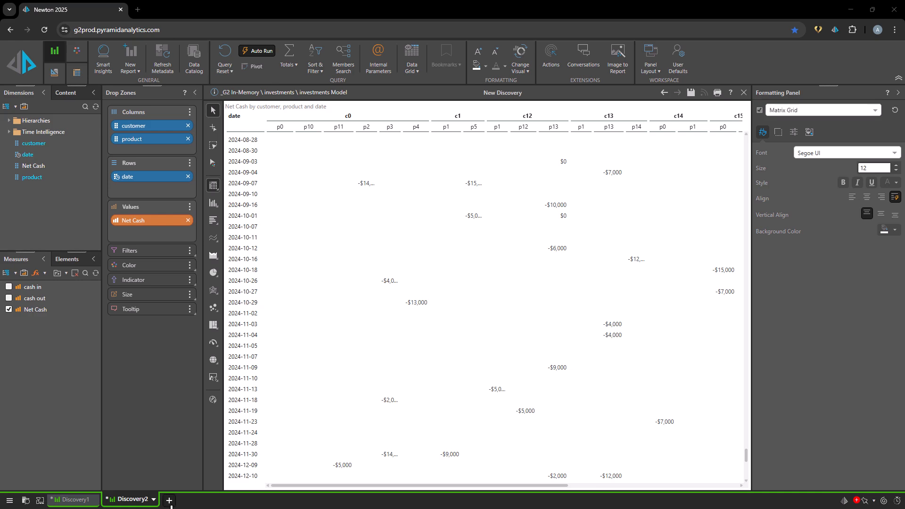
- Create a new formula on the investments Model and insert the financial function Xirr
{"action": "left_click", "coordinate": [169, 500]}
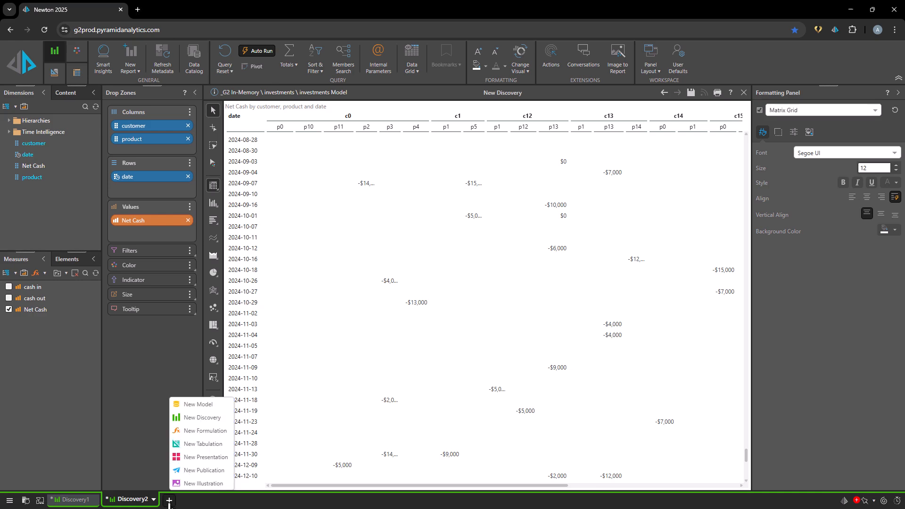
{"action": "left_click", "coordinate": [206, 429]}
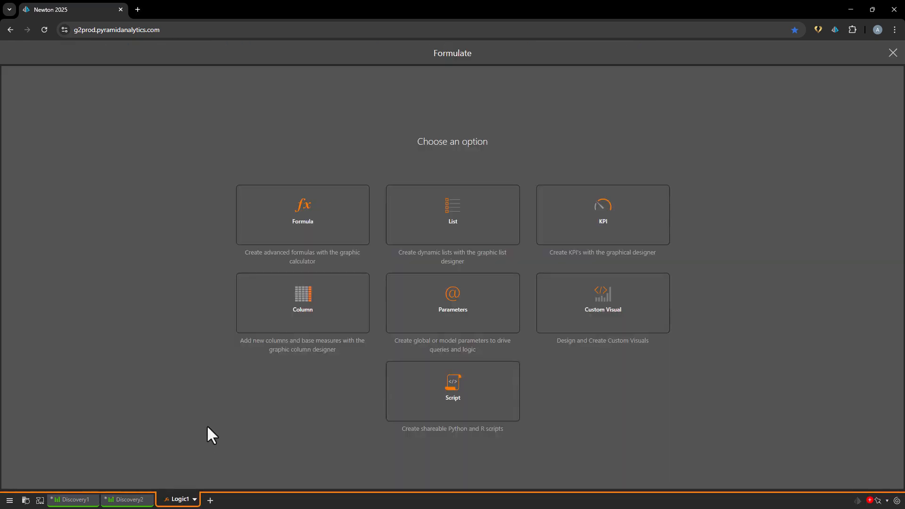
{"action": "left_click", "coordinate": [286, 244]}
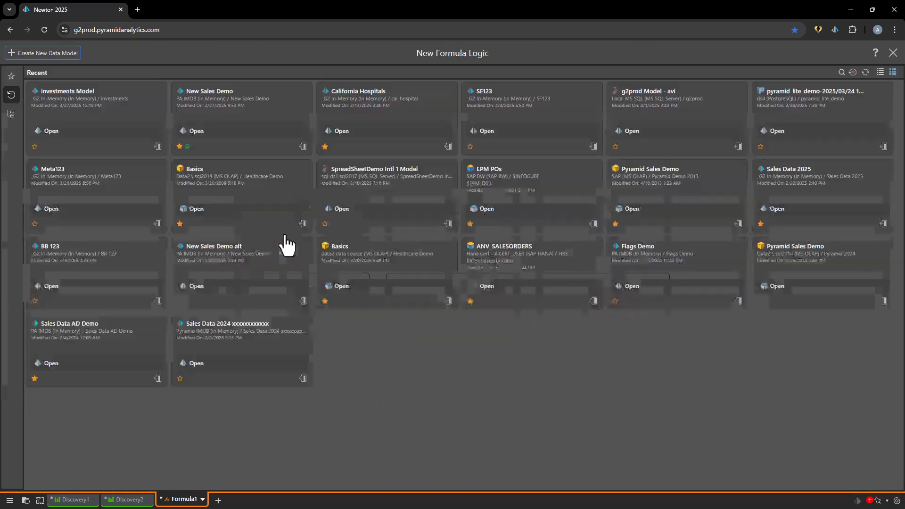
{"action": "left_click", "coordinate": [108, 133]}
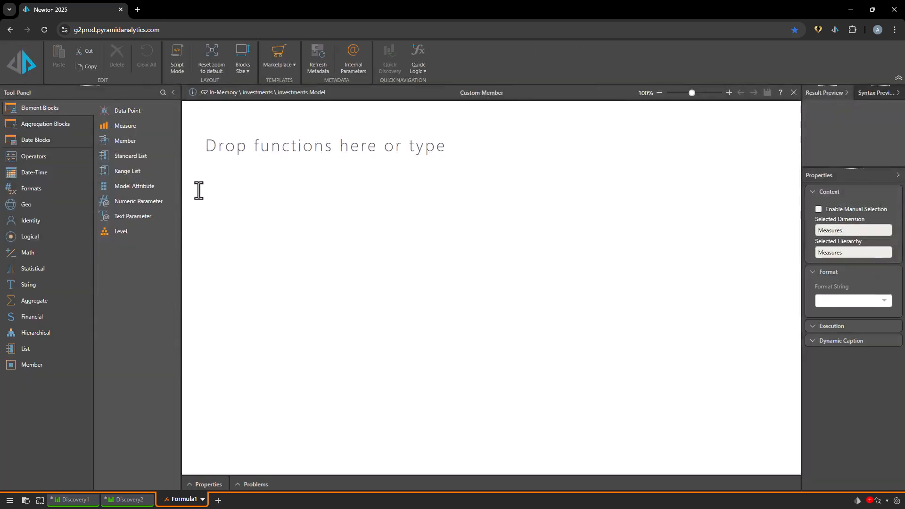
{"action": "left_click", "coordinate": [32, 317]}
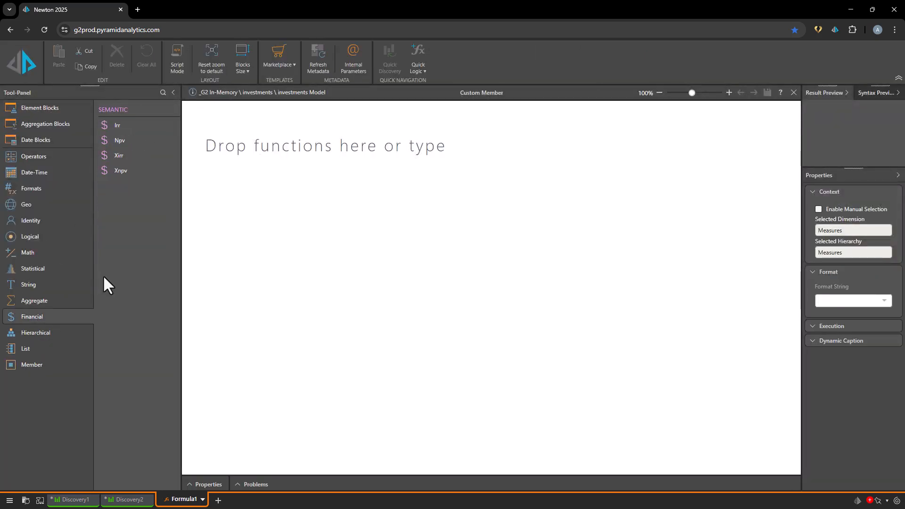
{"action": "left_click_drag", "start_coordinate": [117, 154], "coordinate": [513, 156]}
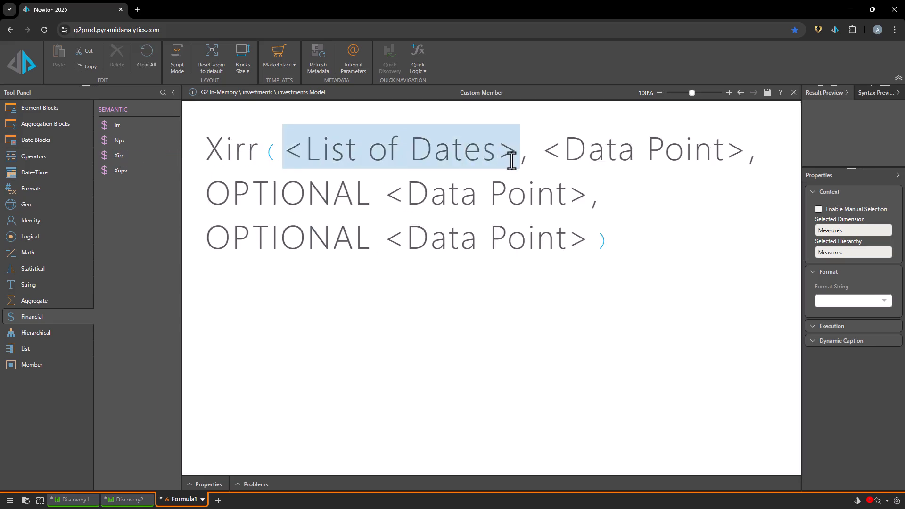
- Replace Xirr's list-of-dates placeholder with a Standard List block containing all elements of the date hierarchy
{"action": "key", "text": "BackSpace"}
{"action": "left_click", "coordinate": [45, 111]}
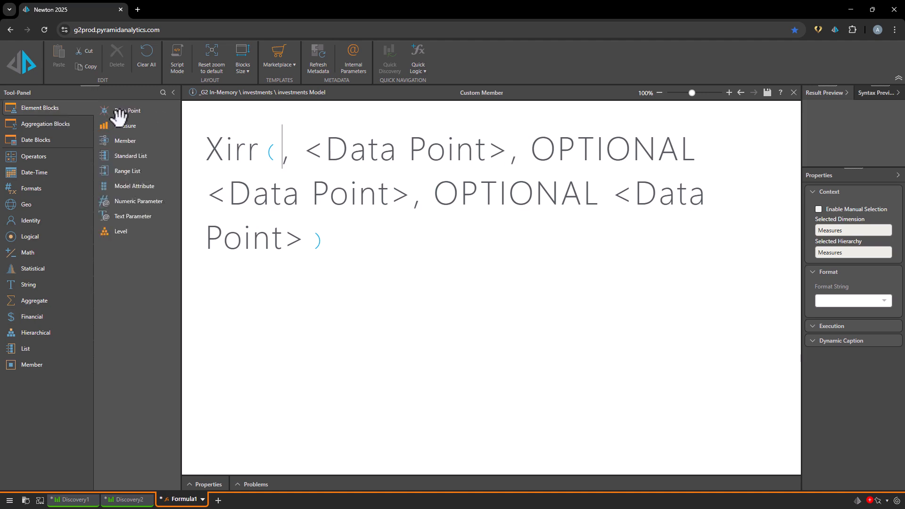
{"action": "left_click_drag", "start_coordinate": [127, 157], "coordinate": [309, 155]}
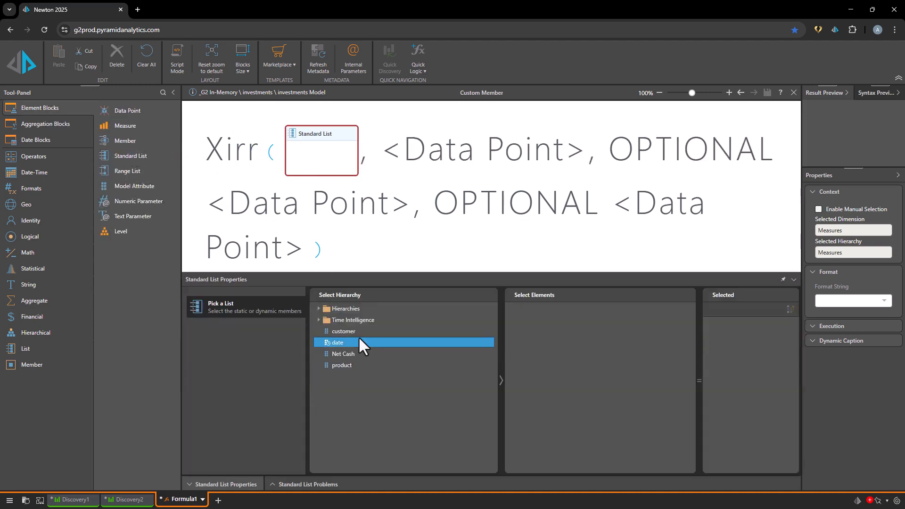
{"action": "left_click", "coordinate": [347, 354]}
{"action": "left_click", "coordinate": [337, 343]}
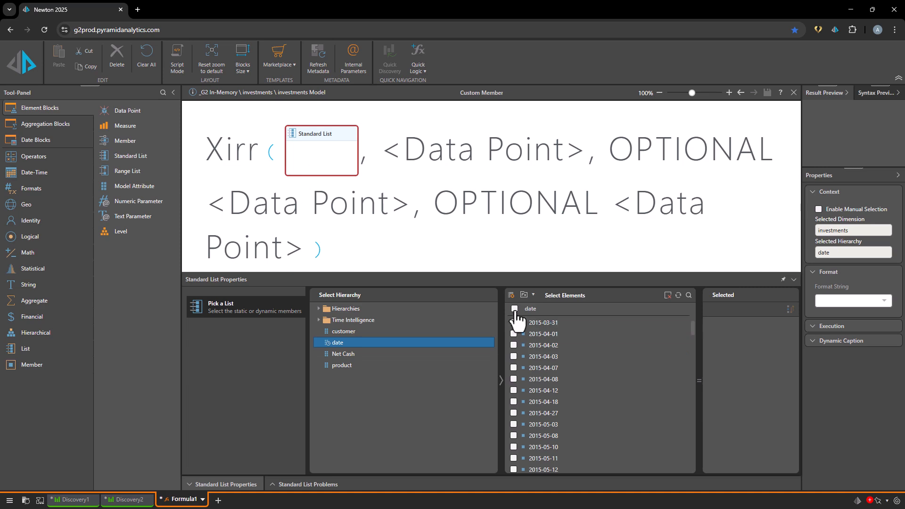
{"action": "left_click", "coordinate": [514, 308]}
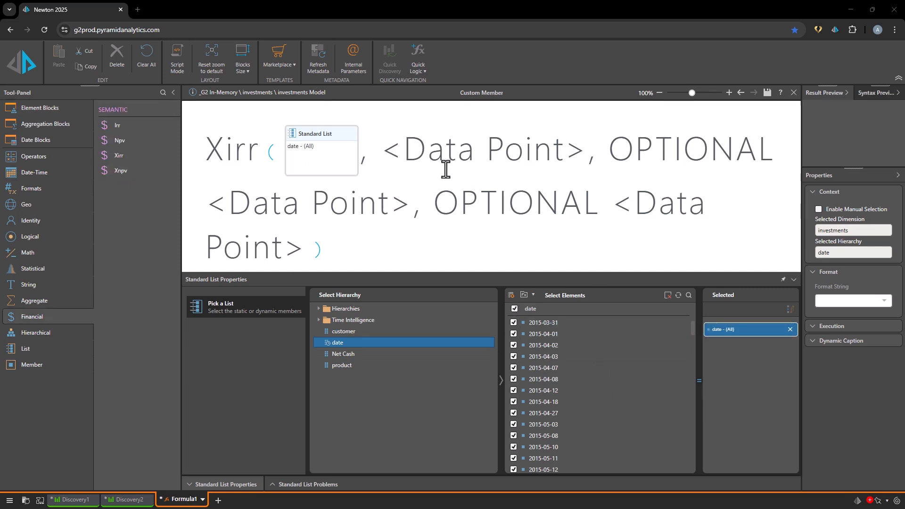
- Replace Xirr's required data point placeholder with a Data Point block set to the Net Cash measure
{"action": "left_click_drag", "start_coordinate": [388, 148], "coordinate": [583, 151]}
{"action": "key", "text": "Delete"}
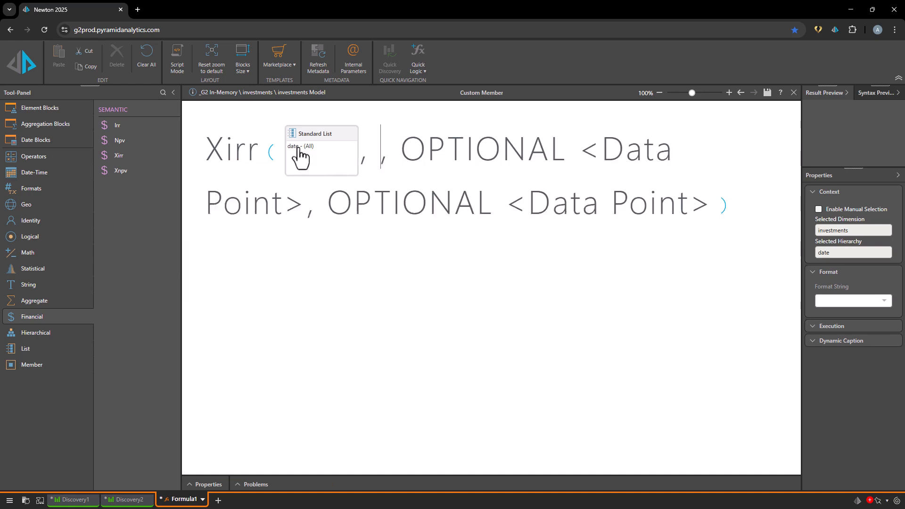
{"action": "left_click", "coordinate": [59, 117]}
{"action": "left_click_drag", "start_coordinate": [127, 113], "coordinate": [415, 153]}
{"action": "left_click", "coordinate": [395, 310]}
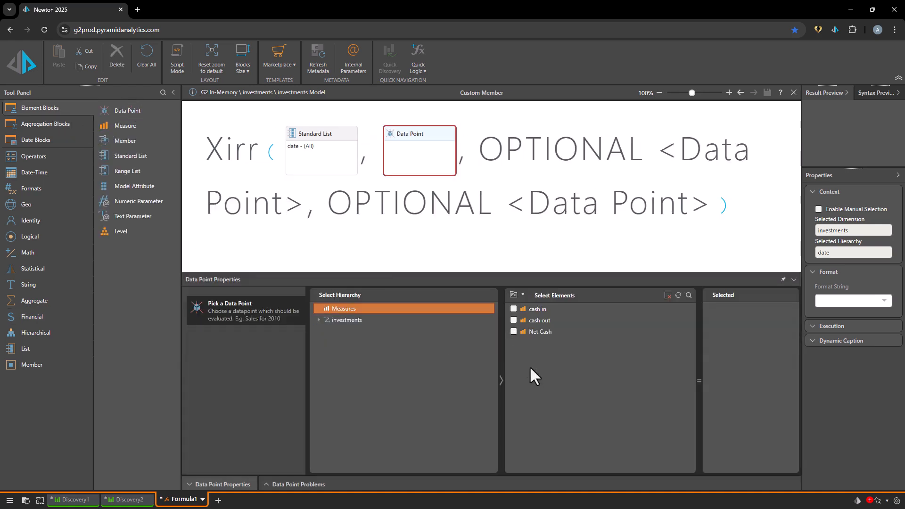
{"action": "left_click", "coordinate": [514, 332]}
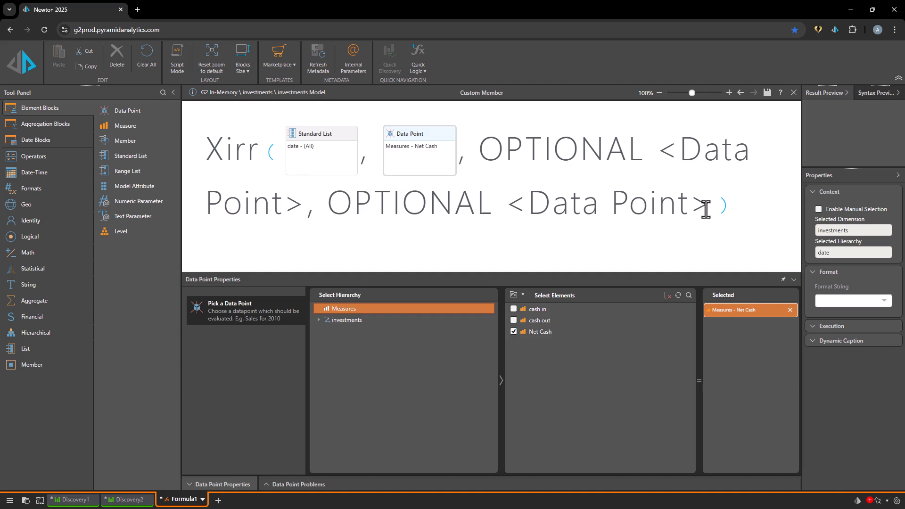
- Remove Xirr's two optional data point arguments and manually set the formula's selected dimension to Measures
{"action": "left_click_drag", "start_coordinate": [708, 203], "coordinate": [465, 154]}
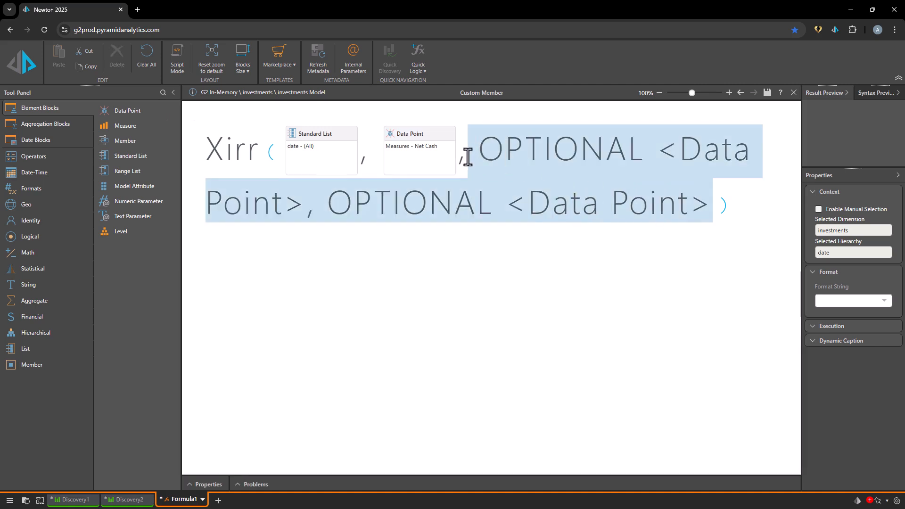
{"action": "key", "text": "Delete"}
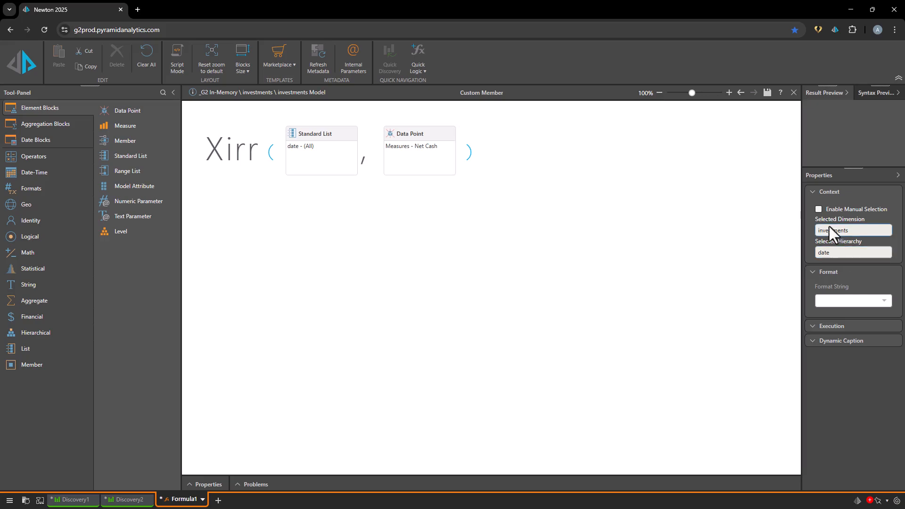
{"action": "left_click", "coordinate": [818, 209]}
{"action": "left_click", "coordinate": [868, 232]}
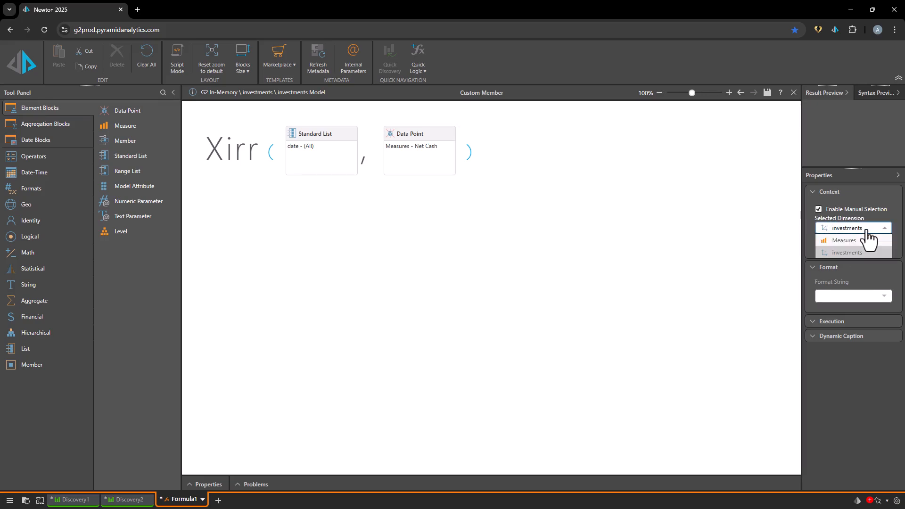
{"action": "left_click", "coordinate": [864, 249]}
- Save the formula as "XIRR measure"
{"action": "left_click", "coordinate": [767, 92]}
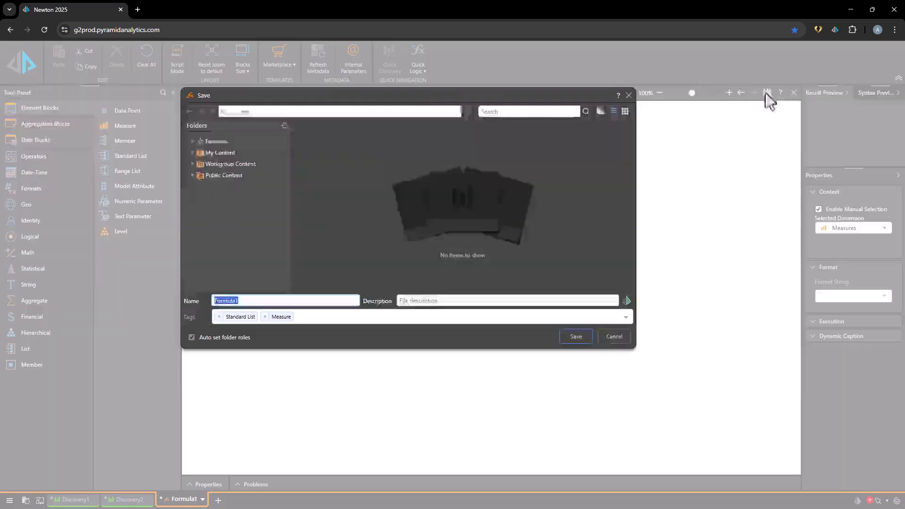
{"action": "type", "text": "XIRR"}
{"action": "key", "text": "Return"}
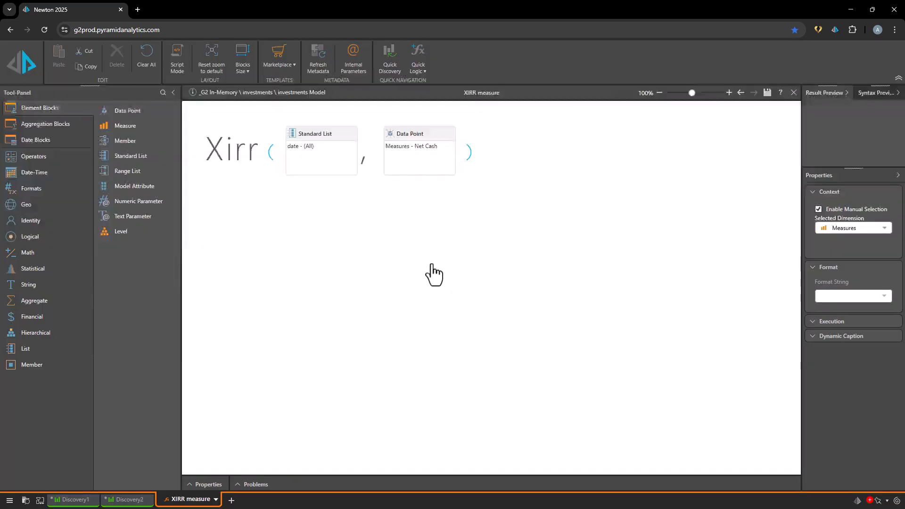
- Add the saved XIRR measure from My Content to the Discovery1 grid's values
{"action": "left_click", "coordinate": [93, 502]}
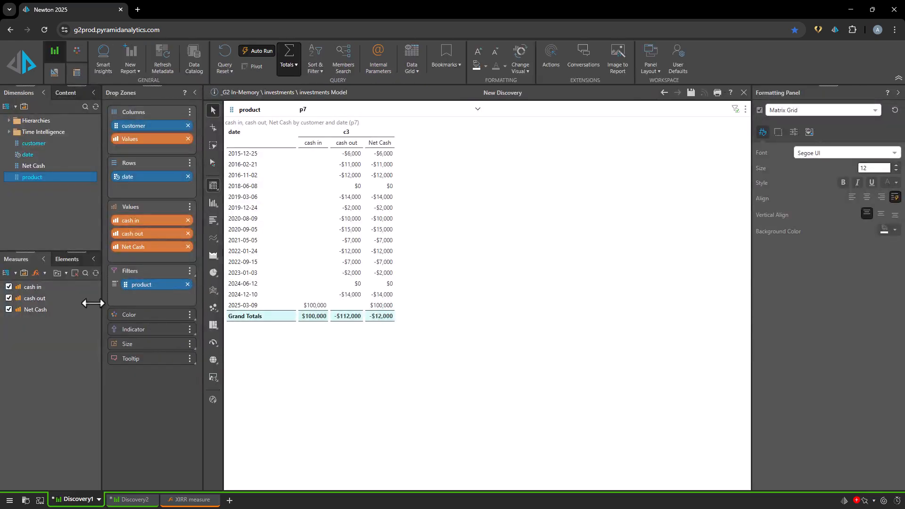
{"action": "left_click", "coordinate": [57, 274]}
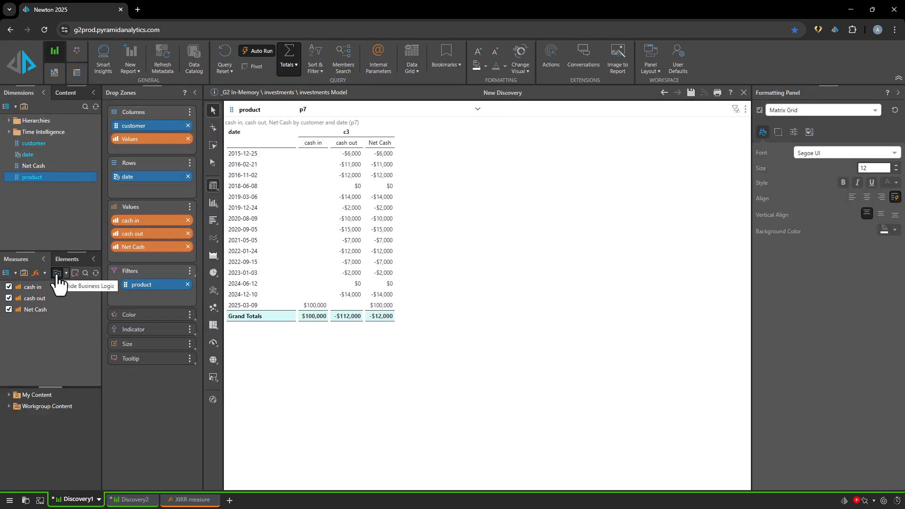
{"action": "left_click", "coordinate": [8, 395]}
{"action": "left_click", "coordinate": [22, 406]}
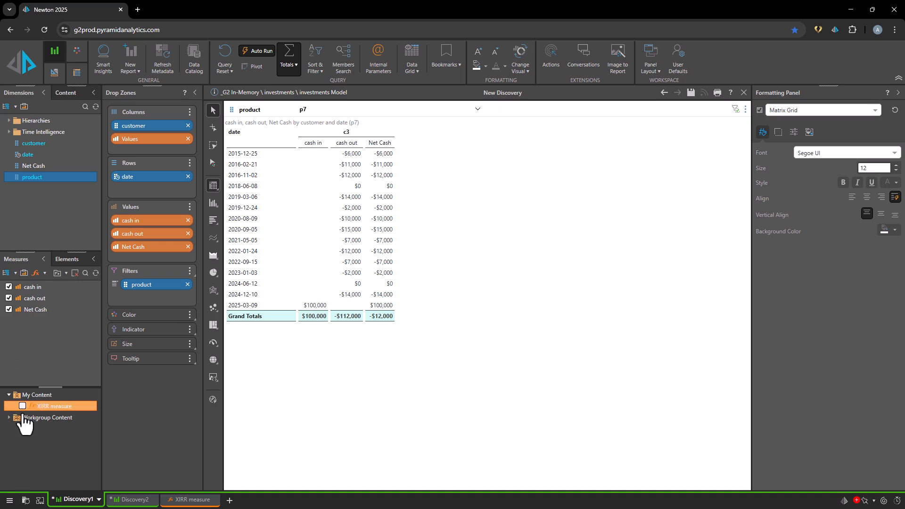
{"action": "left_click", "coordinate": [21, 406]}
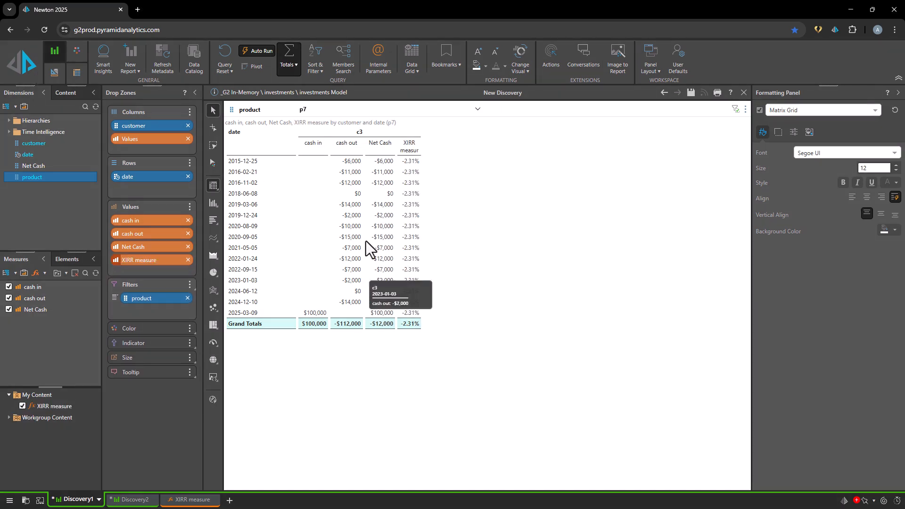
- Filter the Discovery1 grid by product p10 and then by product p4 to compare their XIRR values
{"action": "left_click", "coordinate": [353, 111]}
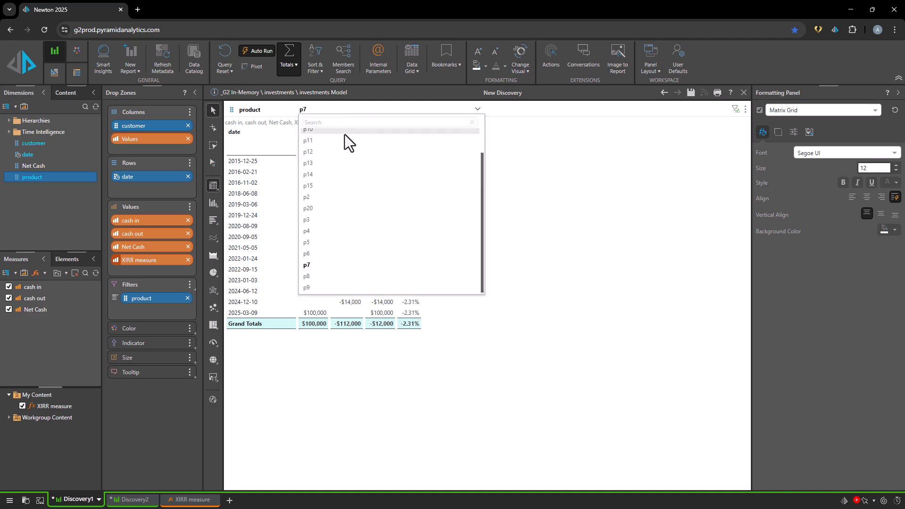
{"action": "left_click", "coordinate": [345, 133]}
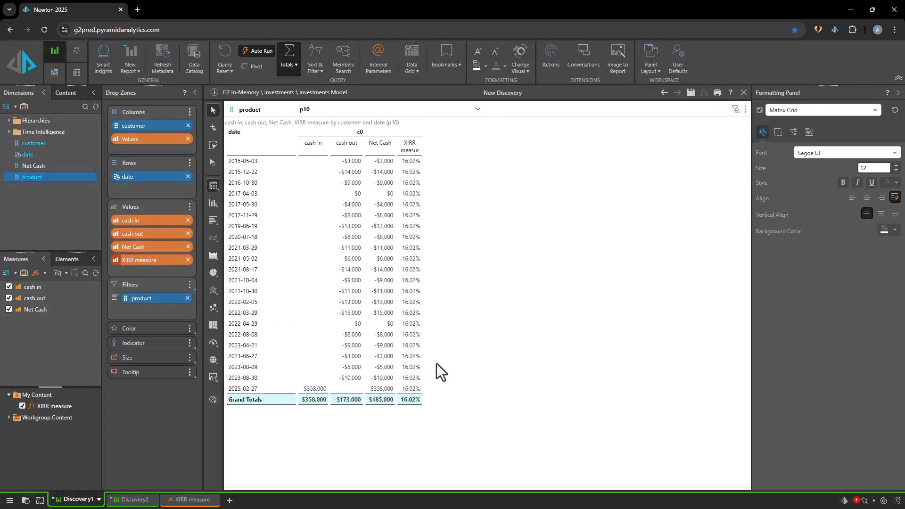
{"action": "left_click", "coordinate": [327, 114]}
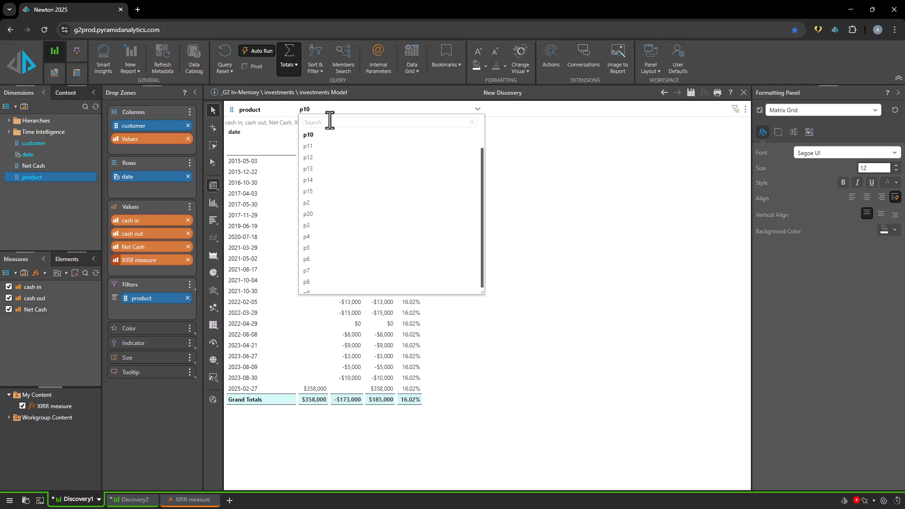
{"action": "left_click", "coordinate": [344, 233]}
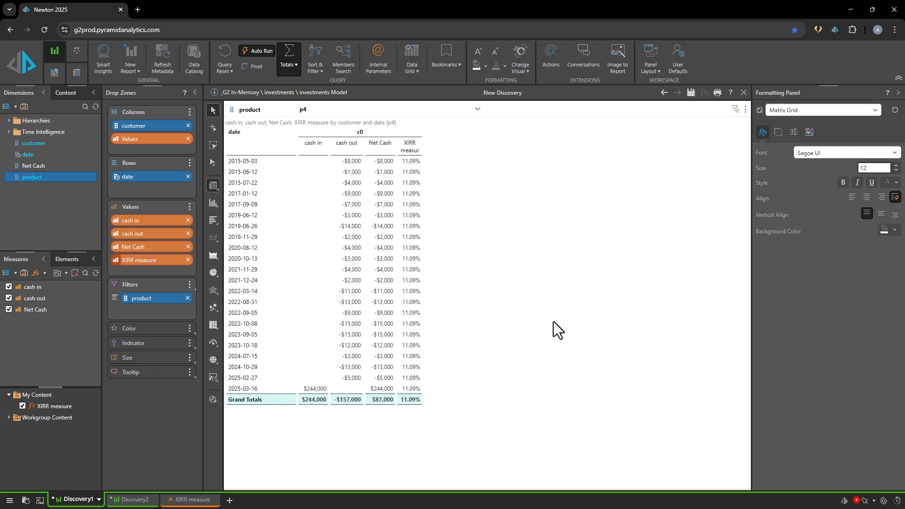
- In Discovery2, remove date from the rows and move product from the columns to the rows
{"action": "left_click", "coordinate": [138, 501]}
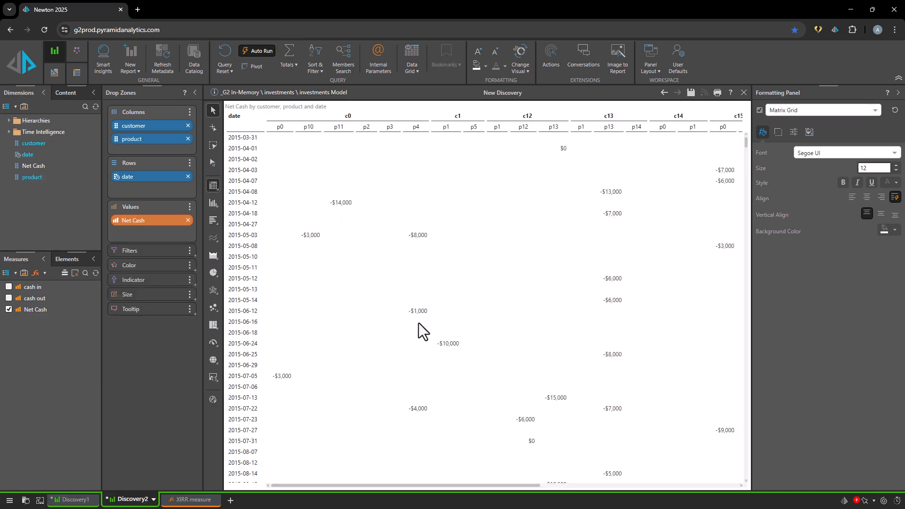
{"action": "left_click", "coordinate": [188, 177]}
{"action": "left_click_drag", "start_coordinate": [168, 137], "coordinate": [168, 161]}
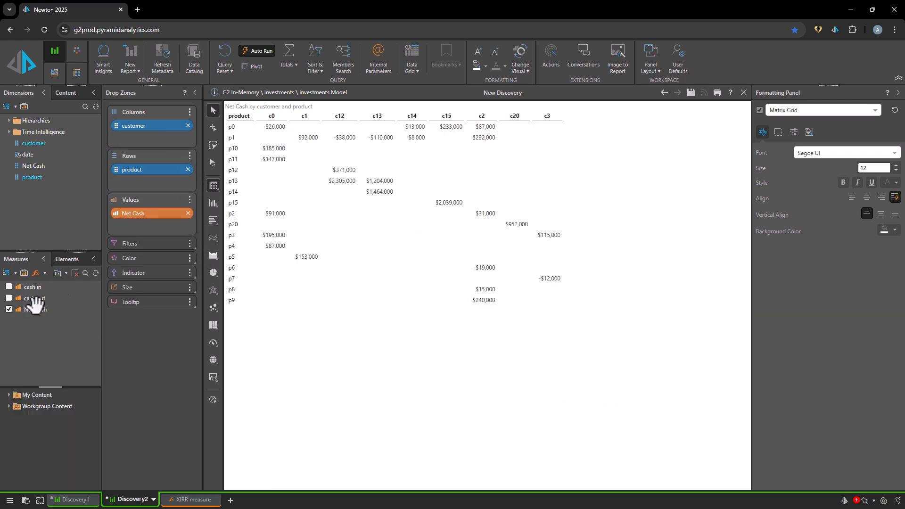
- Add XIRR measure from My Content to the Discovery2 grid and change its columns' font color to teal
{"action": "left_click", "coordinate": [9, 396]}
{"action": "left_click", "coordinate": [22, 406]}
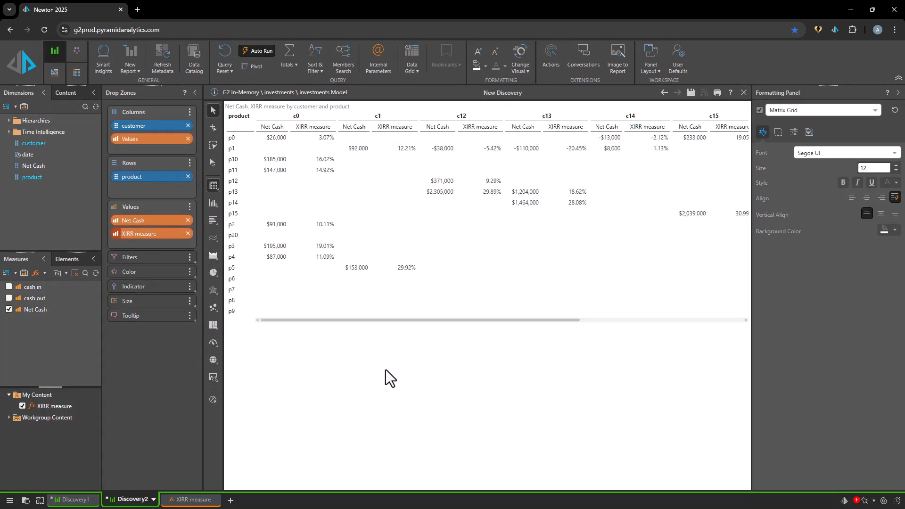
{"action": "left_click", "coordinate": [308, 127]}
{"action": "left_click", "coordinate": [76, 74]}
{"action": "left_click", "coordinate": [145, 67]}
{"action": "left_click", "coordinate": [181, 90]}
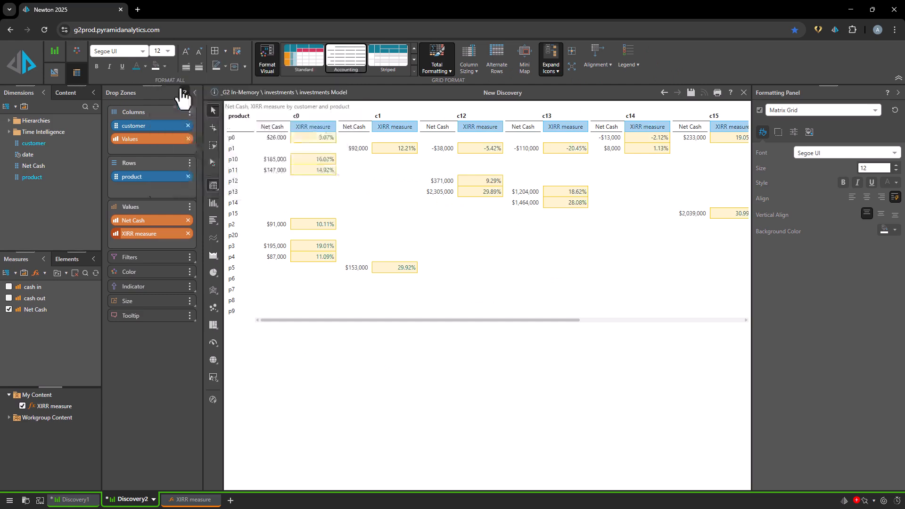
- Move Values from the columns to the rows below product and remove Net Cash from the values
{"action": "left_click_drag", "start_coordinate": [151, 139], "coordinate": [165, 197]}
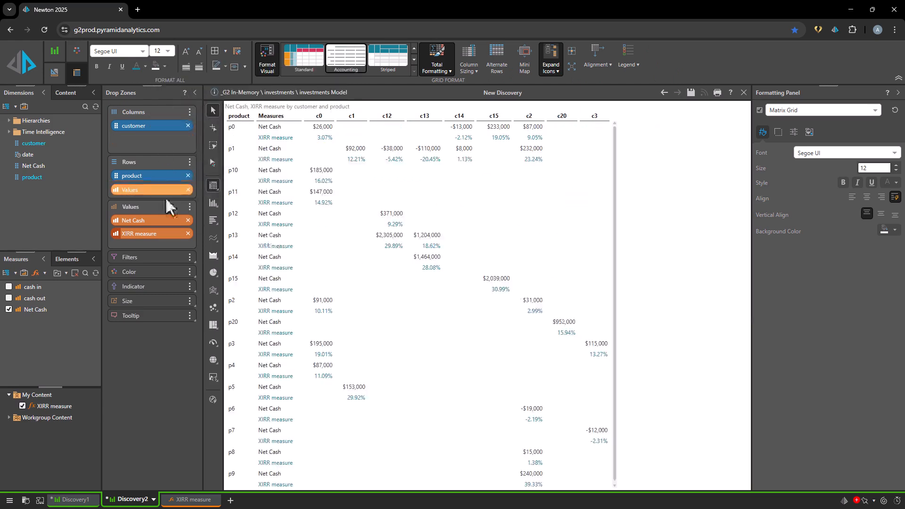
{"action": "left_click", "coordinate": [188, 220]}
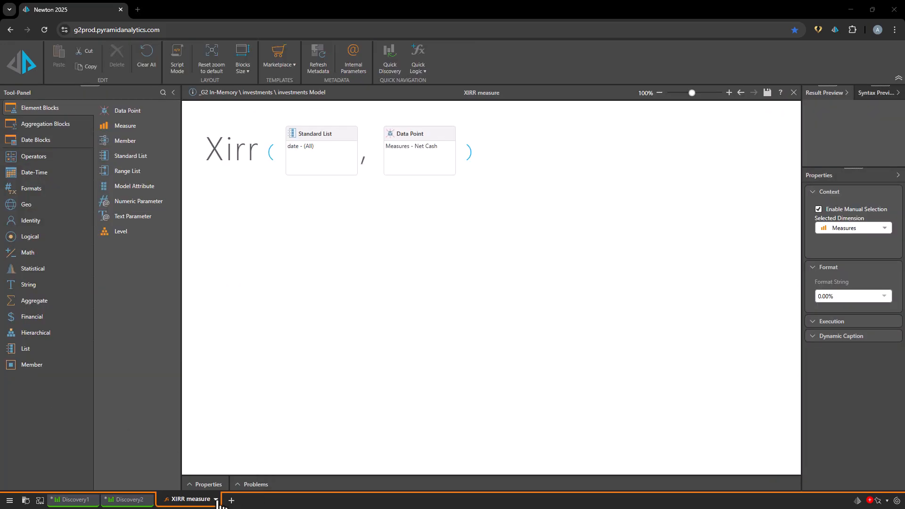
- Duplicate the XIRR measure formula and rename the copy as XIRR
{"action": "left_click", "coordinate": [217, 501]}
{"action": "left_click", "coordinate": [255, 349]}
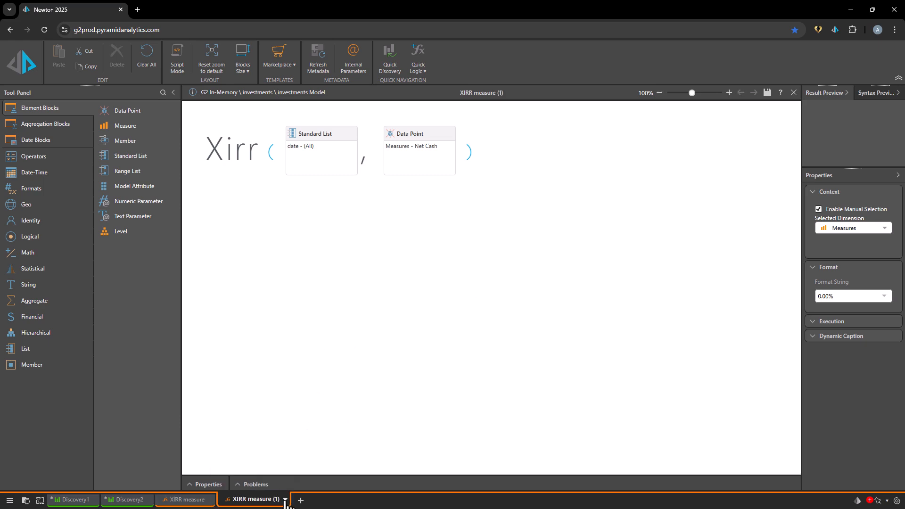
{"action": "left_click", "coordinate": [286, 502]}
{"action": "left_click", "coordinate": [305, 350]}
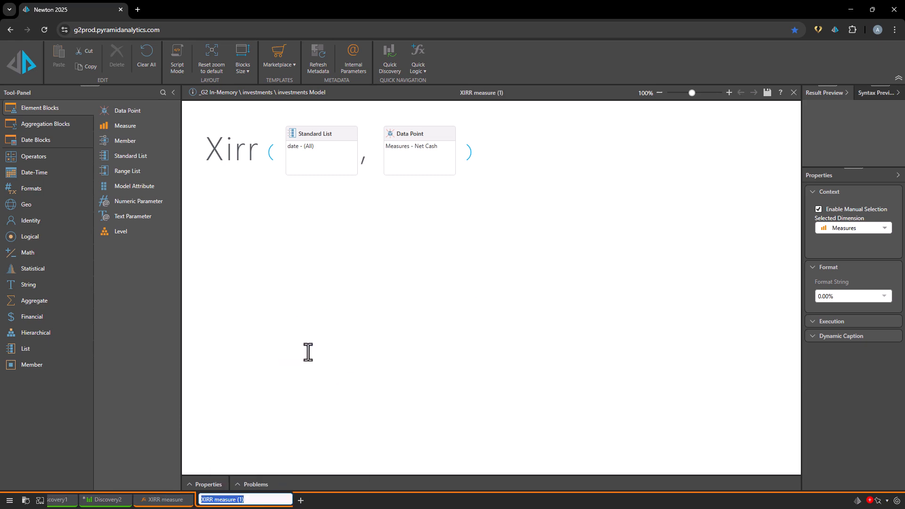
{"action": "left_click", "coordinate": [234, 500]}
{"action": "left_click_drag", "start_coordinate": [210, 501], "coordinate": [299, 498]}
{"action": "key", "text": "BackSpace"}
{"action": "left_click", "coordinate": [283, 435]}
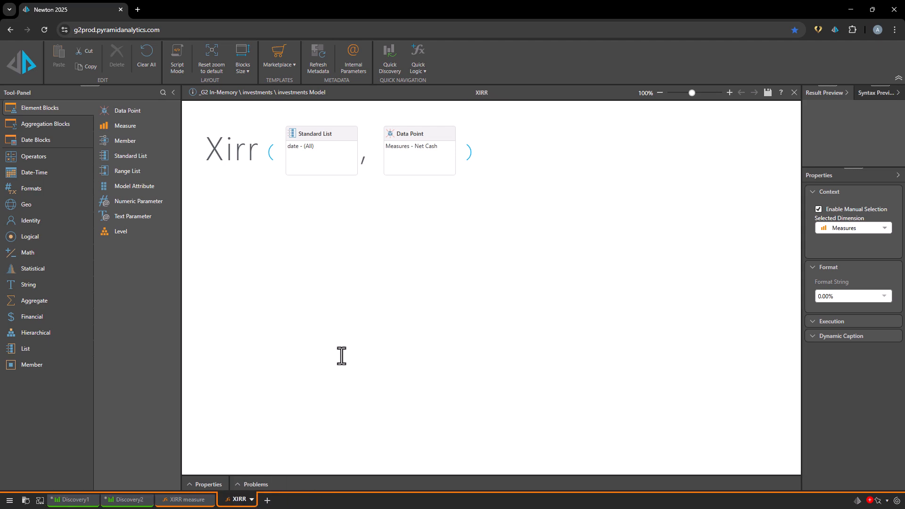
- Set the XIRR formula's context to the investments dimension and the date hierarchy, and save it
{"action": "left_click", "coordinate": [839, 232]}
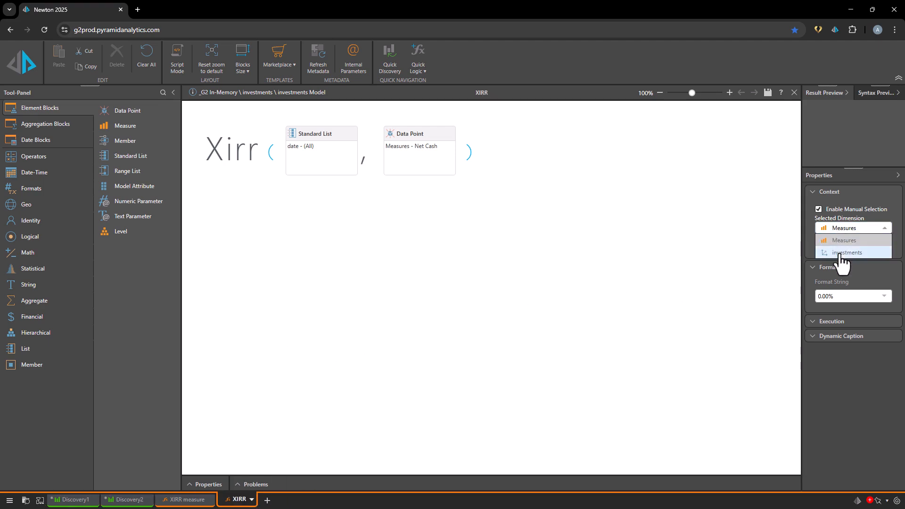
{"action": "left_click", "coordinate": [841, 252]}
{"action": "left_click", "coordinate": [471, 300]}
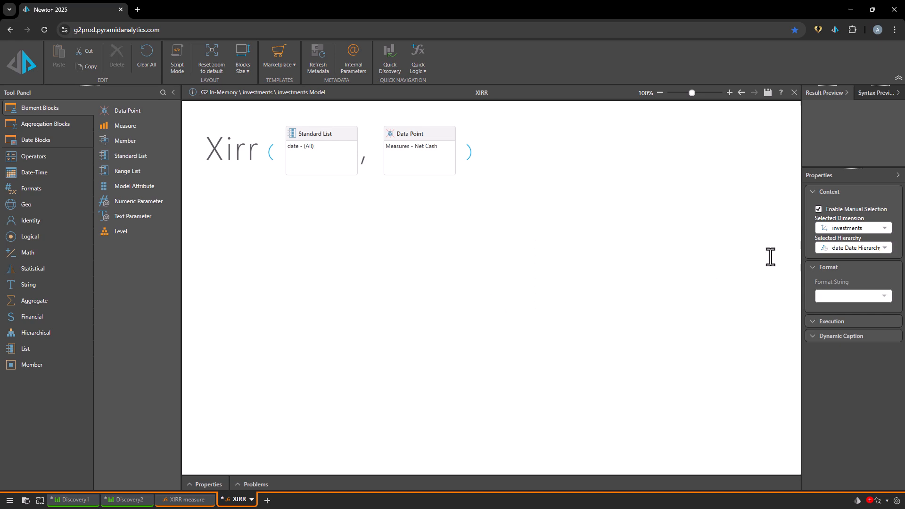
{"action": "left_click", "coordinate": [847, 248]}
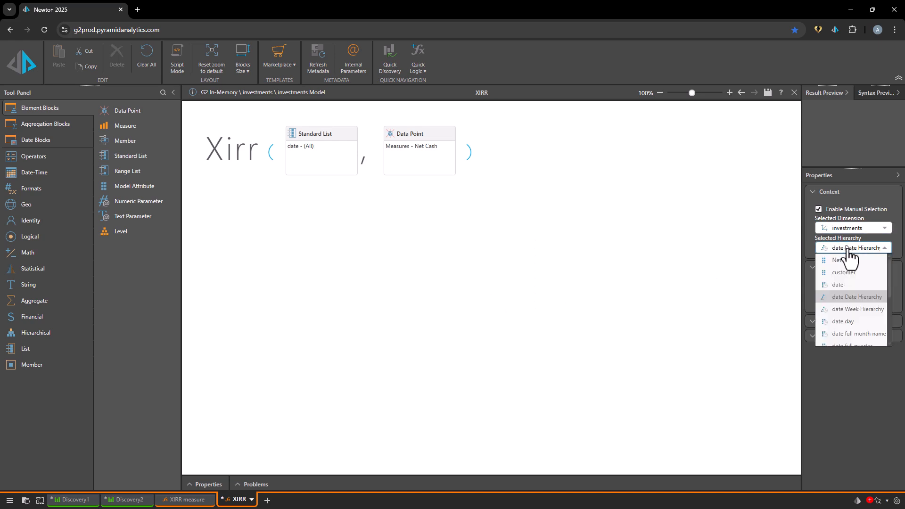
{"action": "left_click", "coordinate": [848, 285]}
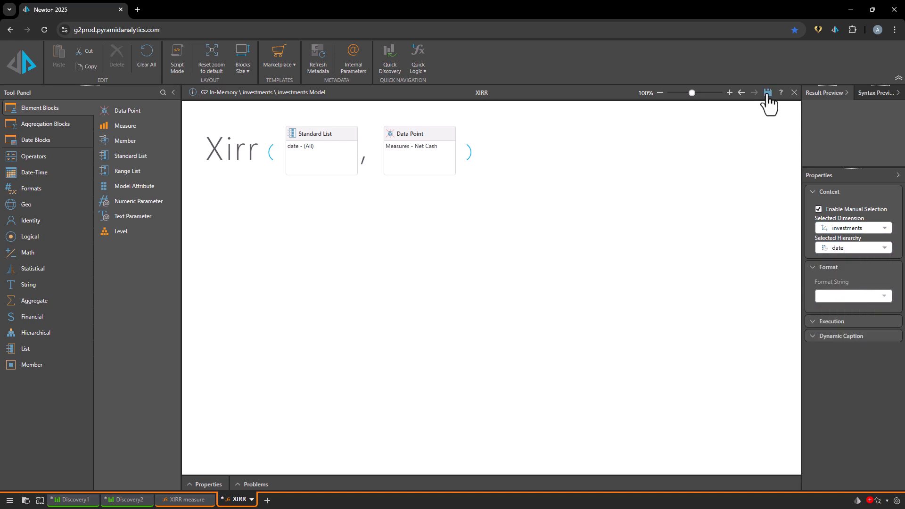
{"action": "left_click", "coordinate": [768, 93]}
- Turn off the grand totals in Discovery1 and remove XIRR measure from its values
{"action": "left_click", "coordinate": [83, 500]}
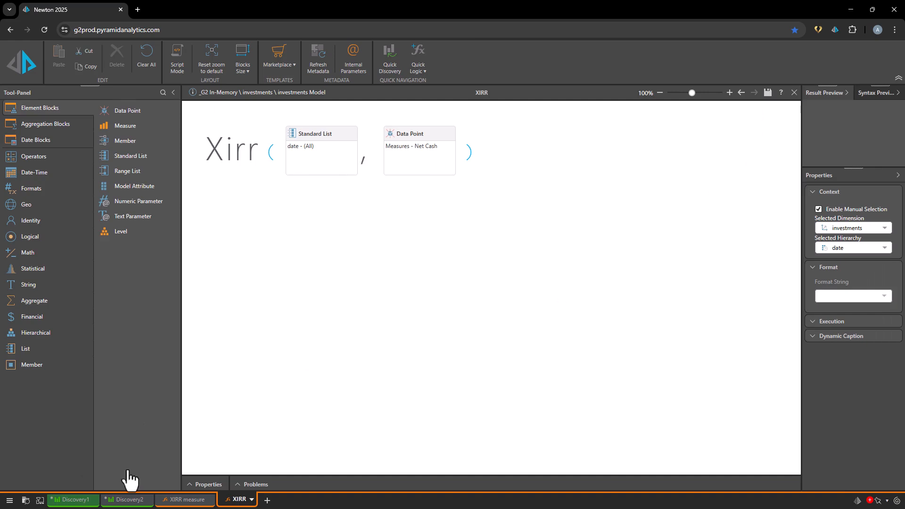
{"action": "right_click", "coordinate": [454, 452]}
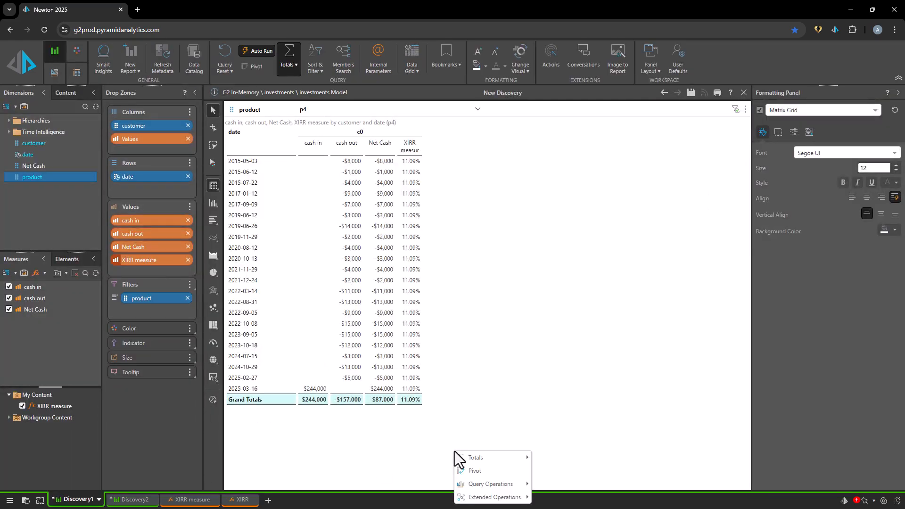
{"action": "mouse_move", "coordinate": [466, 458]}
{"action": "left_click", "coordinate": [555, 499]}
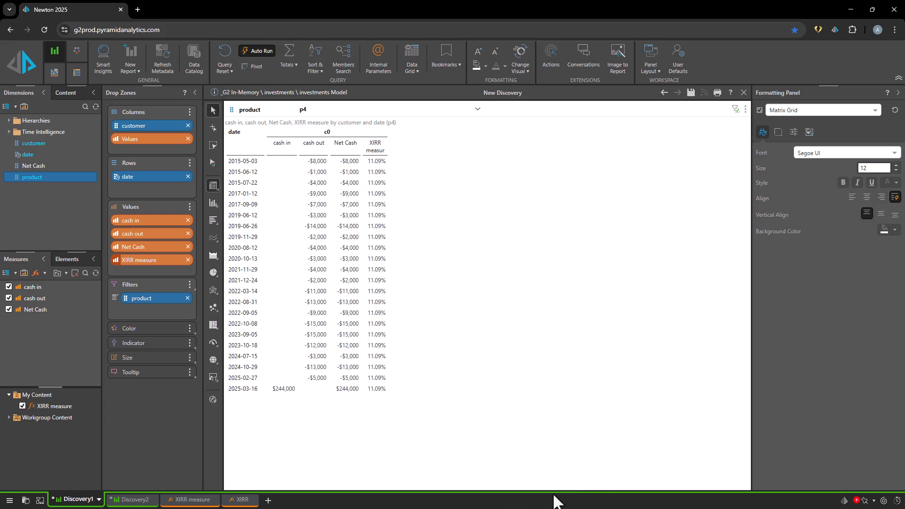
{"action": "left_click", "coordinate": [188, 260]}
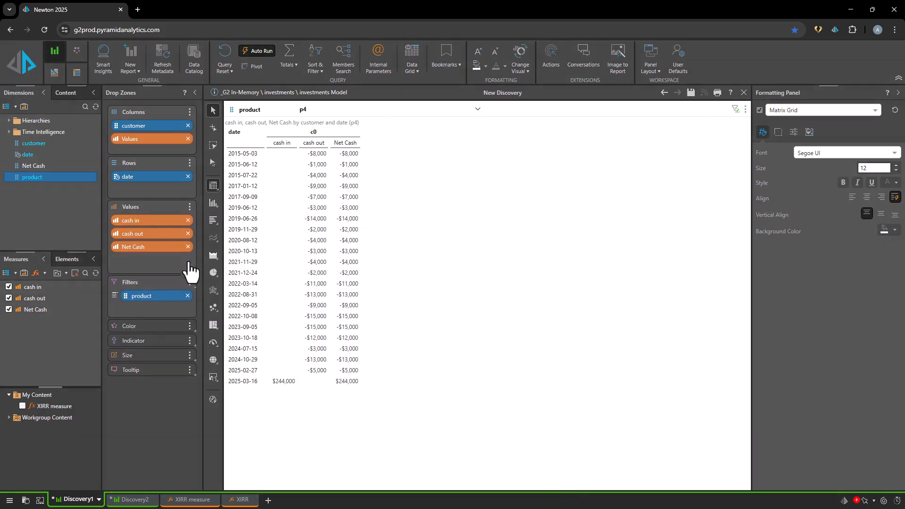
- Add the XIRR custom member from My Content to the date elements in Discovery1 and select its row in the grid
{"action": "left_click", "coordinate": [140, 176]}
{"action": "left_click", "coordinate": [49, 274]}
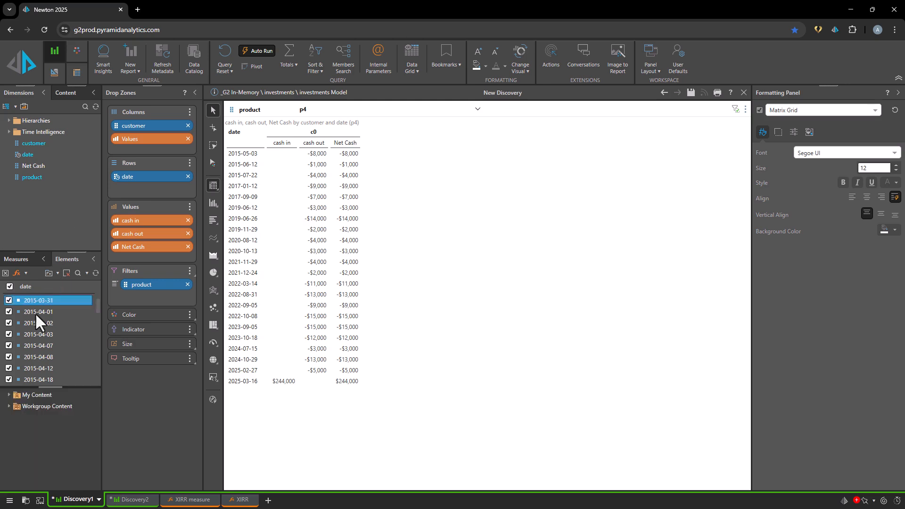
{"action": "left_click", "coordinate": [9, 394]}
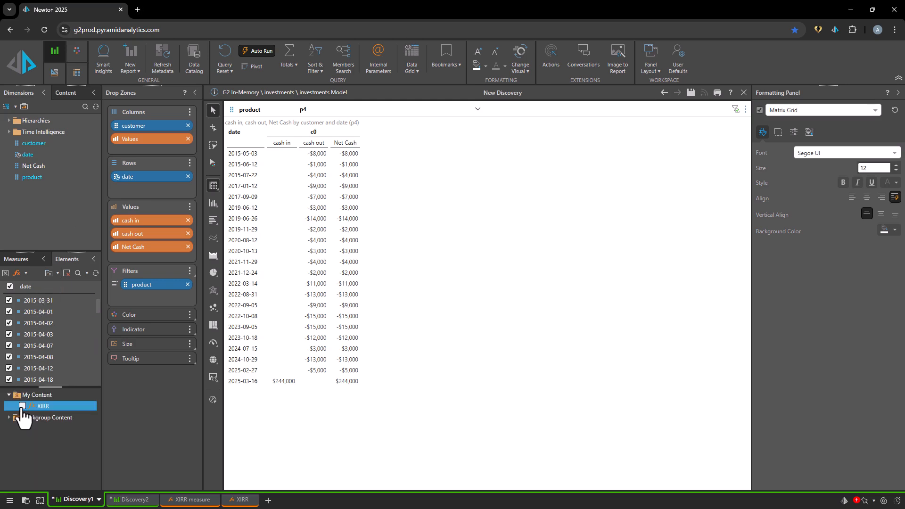
{"action": "left_click", "coordinate": [22, 407]}
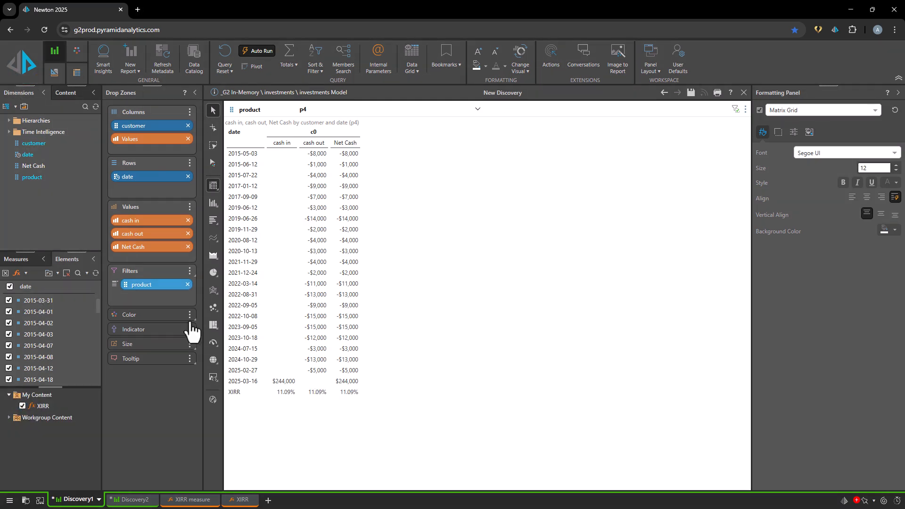
{"action": "left_click", "coordinate": [234, 394]}
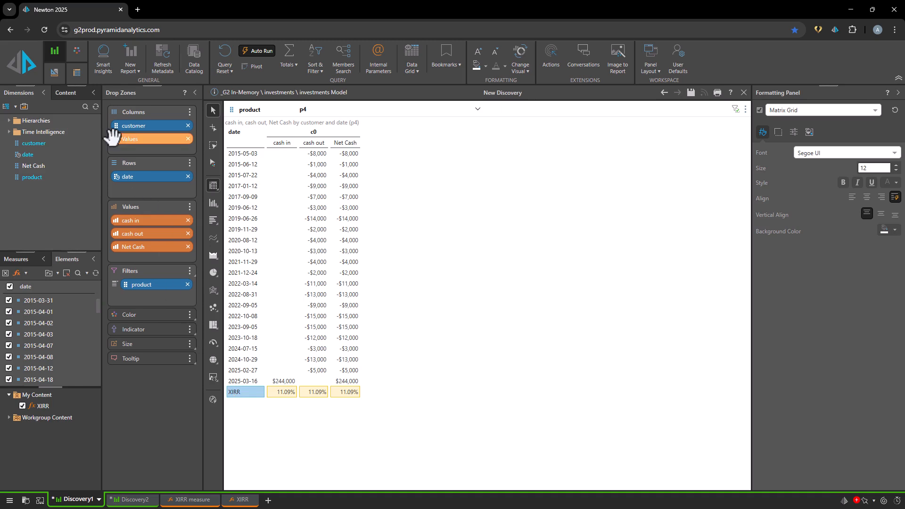
- Make the selected XIRR row in the Discovery1 grid bold and set its font color to teal
{"action": "left_click", "coordinate": [76, 73]}
{"action": "left_click", "coordinate": [97, 66]}
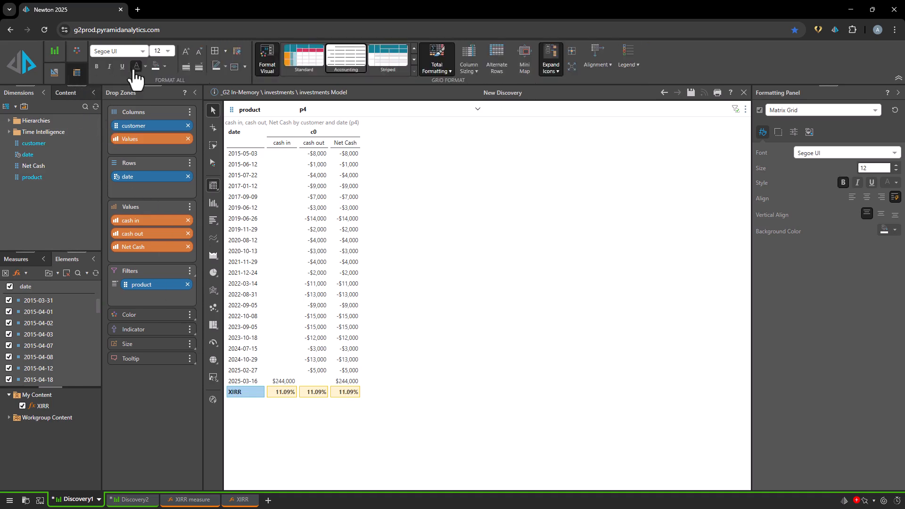
{"action": "left_click", "coordinate": [138, 67]}
{"action": "left_click", "coordinate": [182, 86]}
{"action": "left_click", "coordinate": [437, 345]}
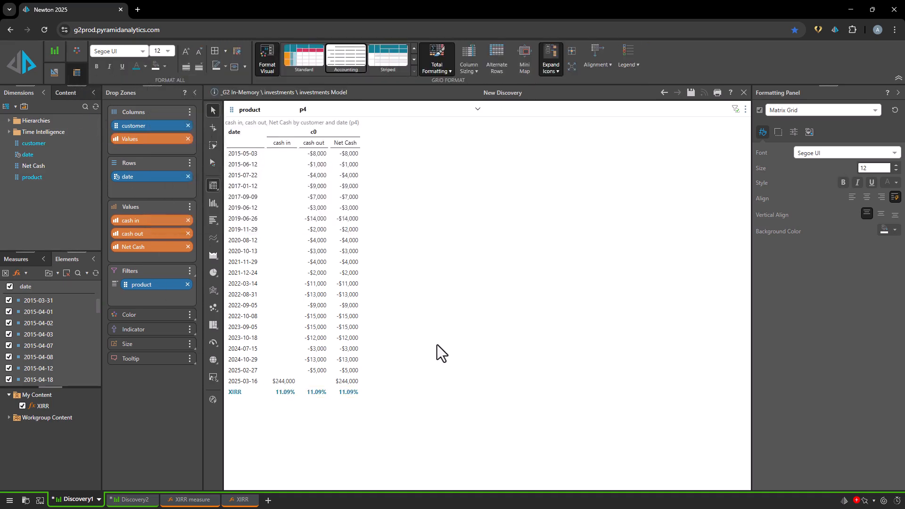
- Switch the product filter to p15 and examine the XIRR row at the end of the grid
{"action": "left_click", "coordinate": [313, 111]}
{"action": "left_click", "coordinate": [331, 186]}
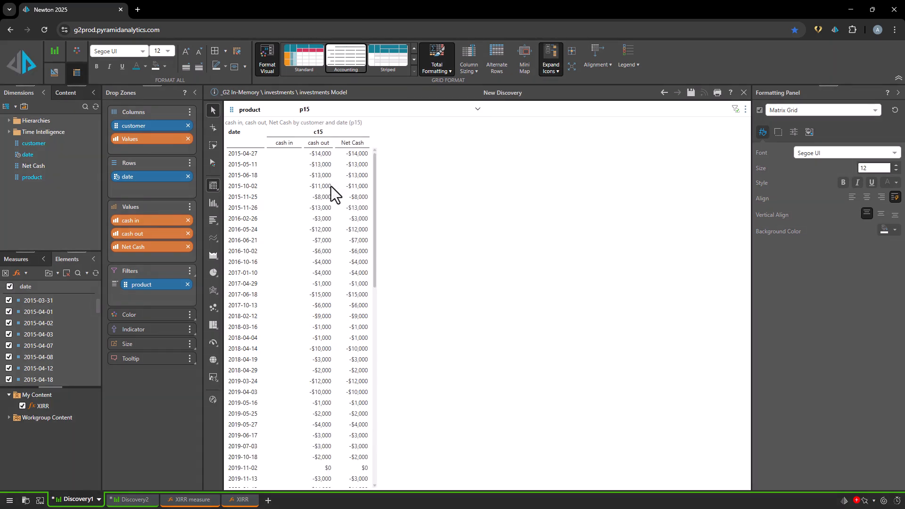
{"action": "scroll", "coordinate": [333, 372], "scroll_direction": "down", "scroll_amount": 5}
{"action": "scroll", "coordinate": [333, 372], "scroll_direction": "down", "scroll_amount": 2}
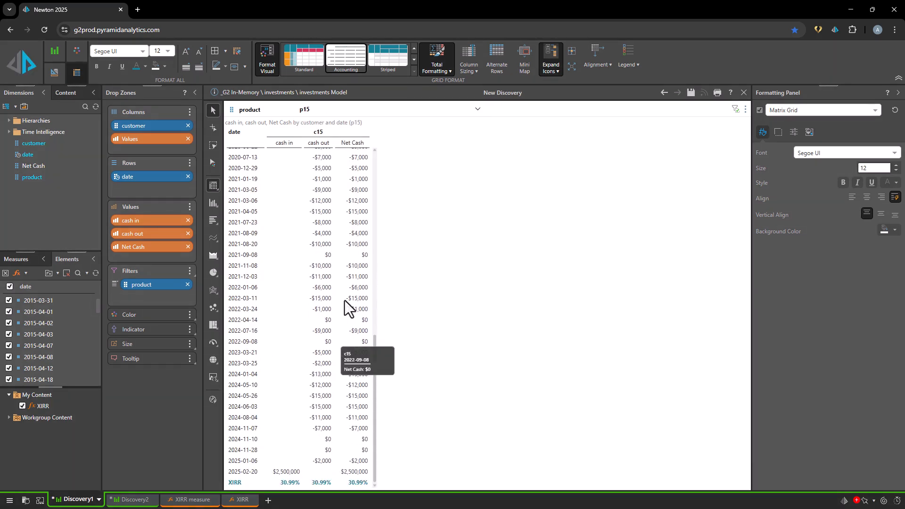
- Switch the product filter to p8 and check its XIRR row, and set the filter to p5
{"action": "left_click", "coordinate": [369, 111]}
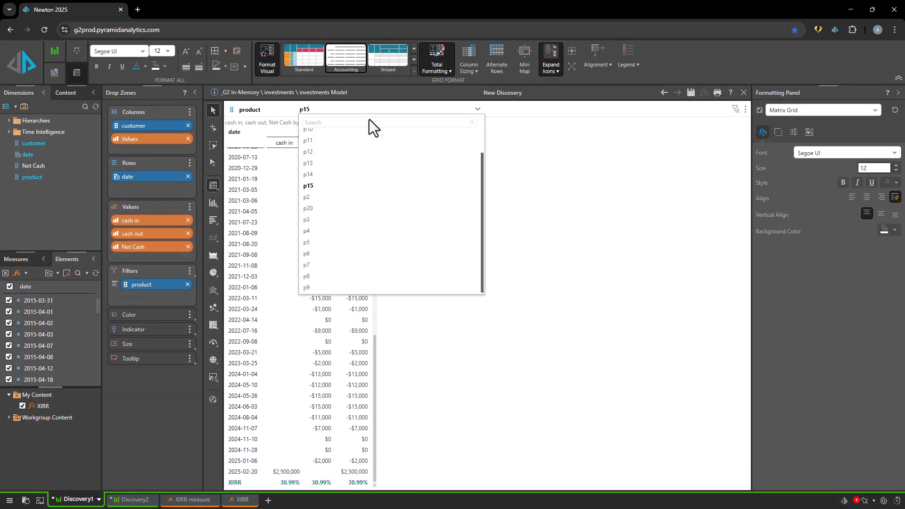
{"action": "left_click", "coordinate": [353, 277]}
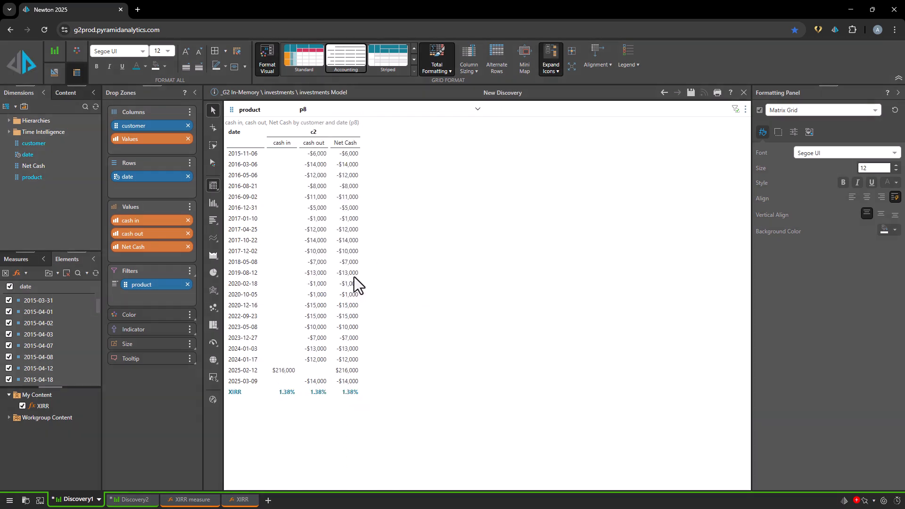
{"action": "left_click", "coordinate": [347, 113]}
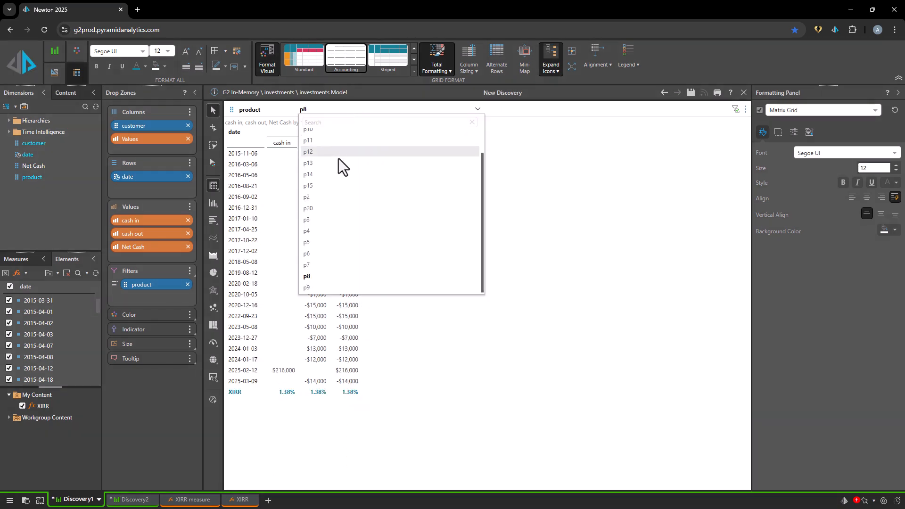
{"action": "left_click", "coordinate": [338, 241]}
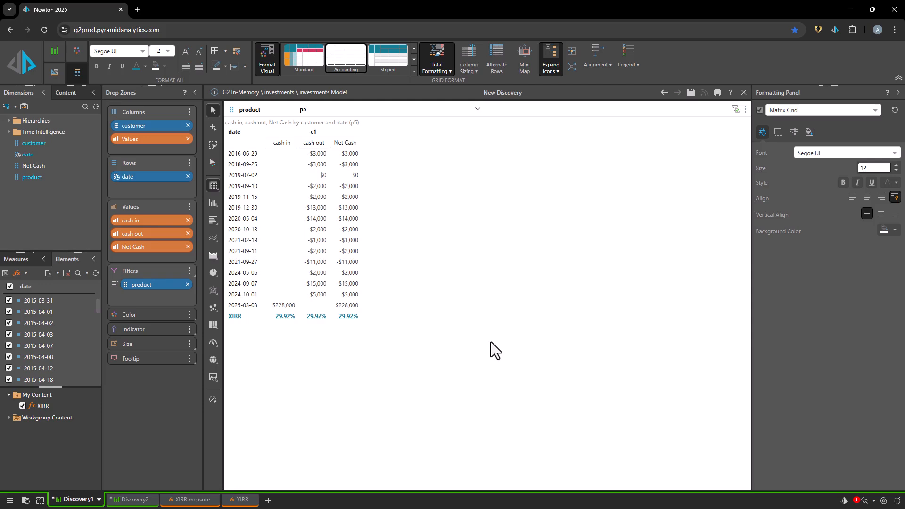